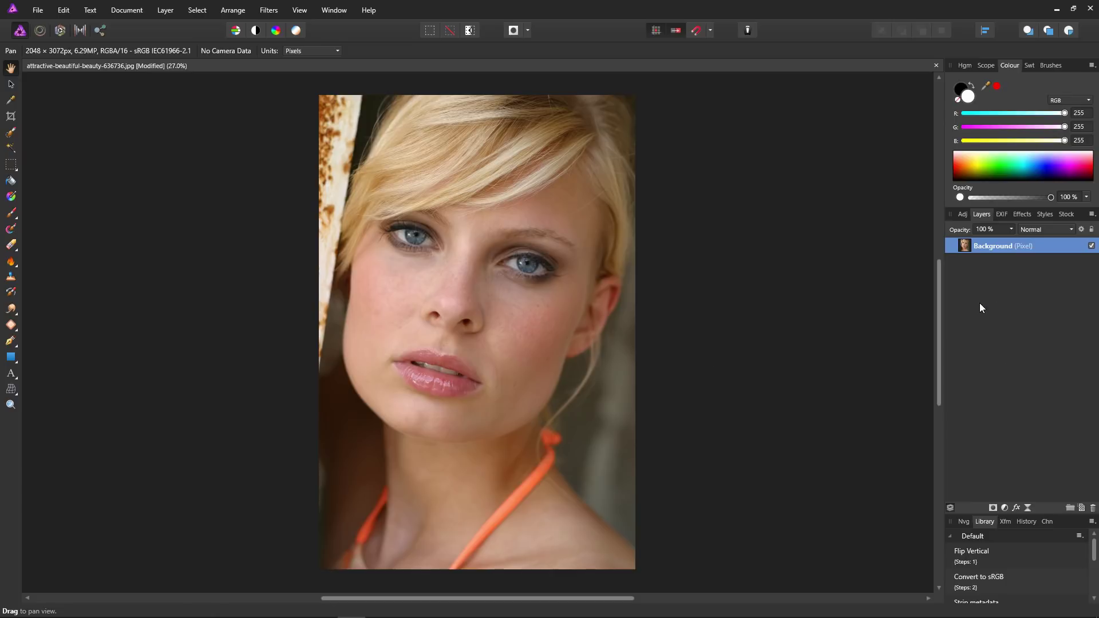
# Step: Pen-trace from the hairline down the left cheek, chin and neck past the photo's bottom-left
pyautogui.click(11, 343)
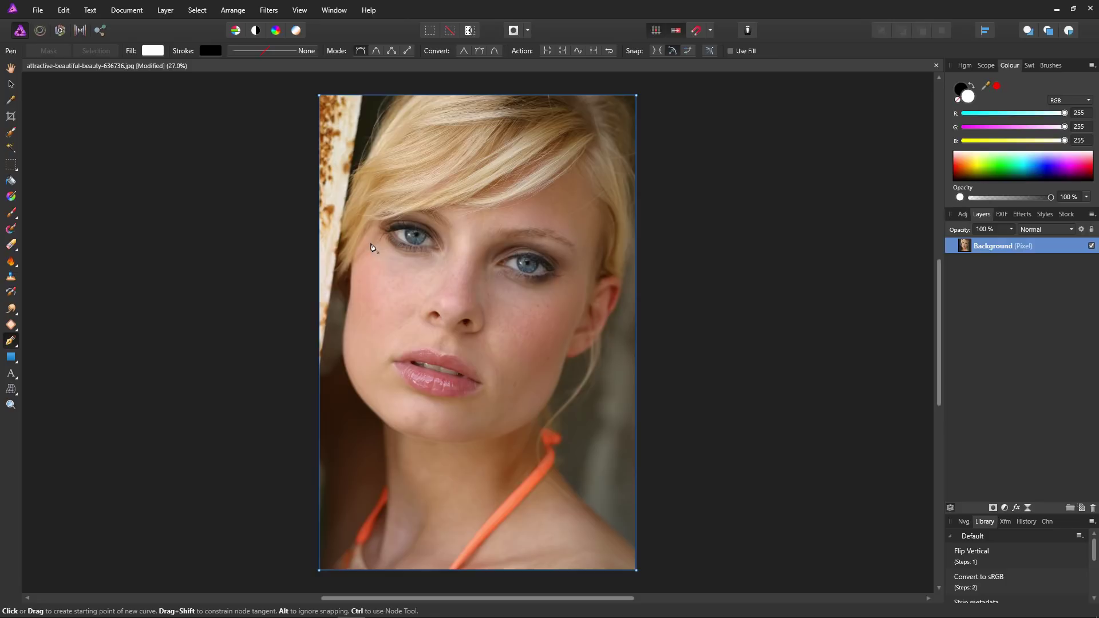
pyautogui.click(373, 221)
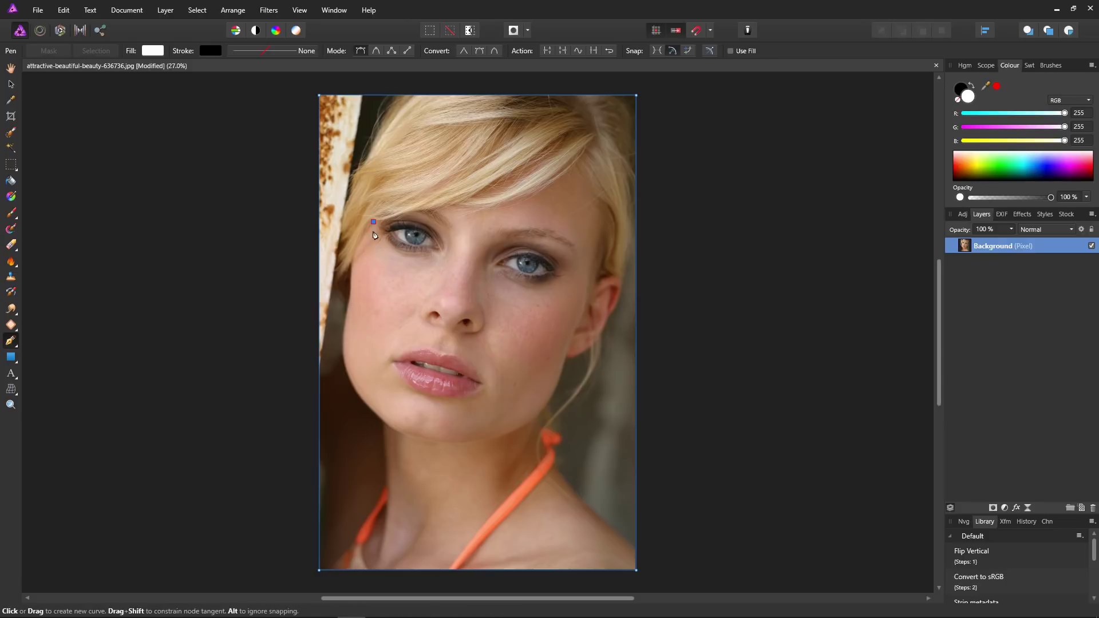
pyautogui.click(353, 257)
pyautogui.click(350, 294)
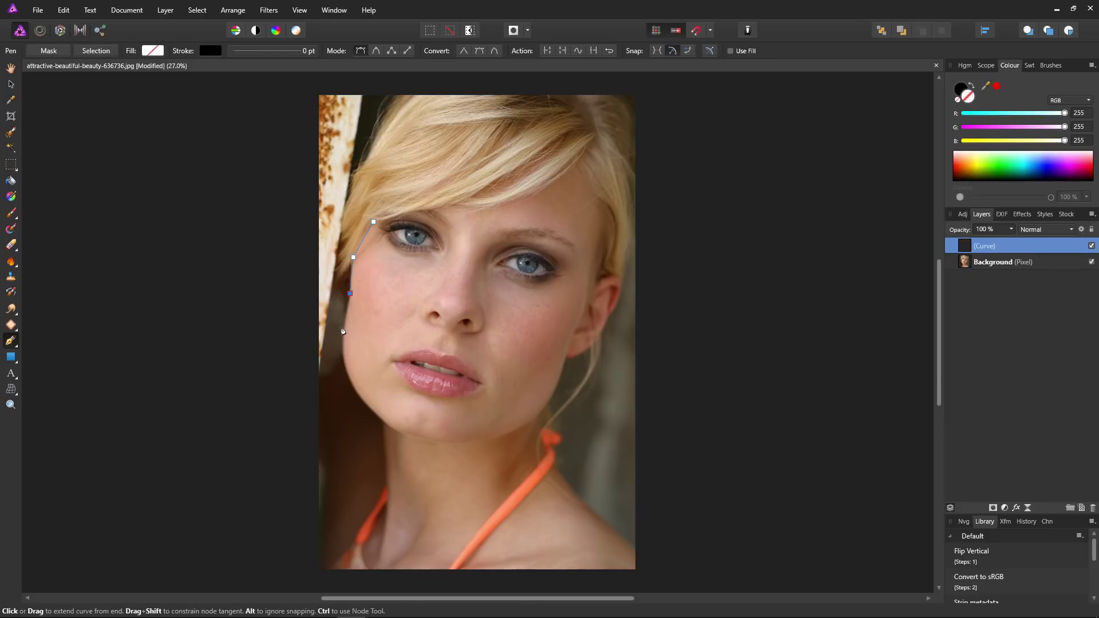
pyautogui.click(343, 349)
pyautogui.click(358, 392)
pyautogui.click(382, 420)
pyautogui.click(387, 487)
pyautogui.click(348, 548)
pyautogui.moveTo(316, 579); pyautogui.dragTo(725, 577)
# Step: Continue the outline up the right side of the neck, around the strap and jaw to the ear
pyautogui.click(635, 549)
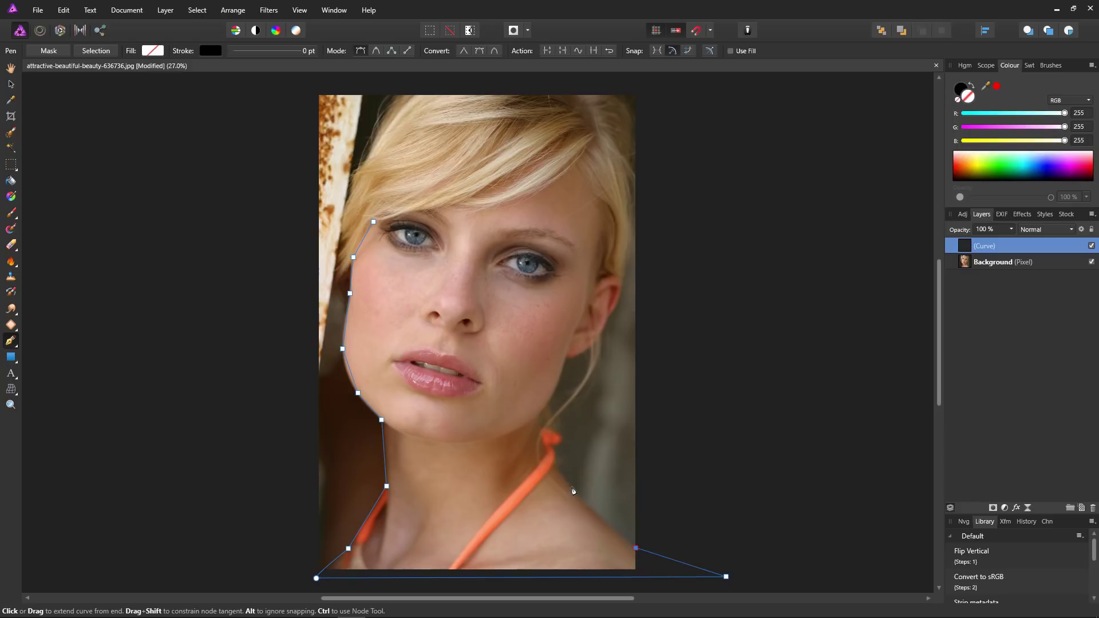
pyautogui.click(572, 487)
pyautogui.click(556, 465)
pyautogui.click(566, 437)
pyautogui.click(544, 425)
pyautogui.click(537, 415)
pyautogui.click(559, 381)
pyautogui.click(566, 360)
pyautogui.click(593, 343)
pyautogui.click(611, 313)
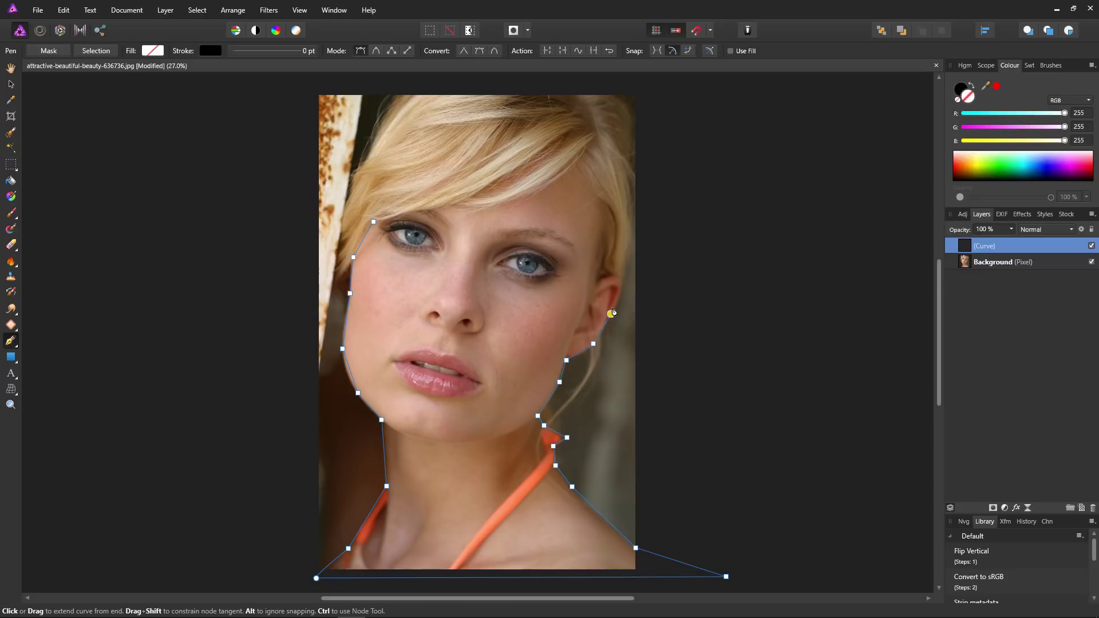
# Step: Trace around the ear, up into the hair and along the hairline, closing at the start node
pyautogui.click(614, 272)
pyautogui.click(597, 279)
pyautogui.click(607, 252)
pyautogui.click(607, 206)
pyautogui.click(578, 163)
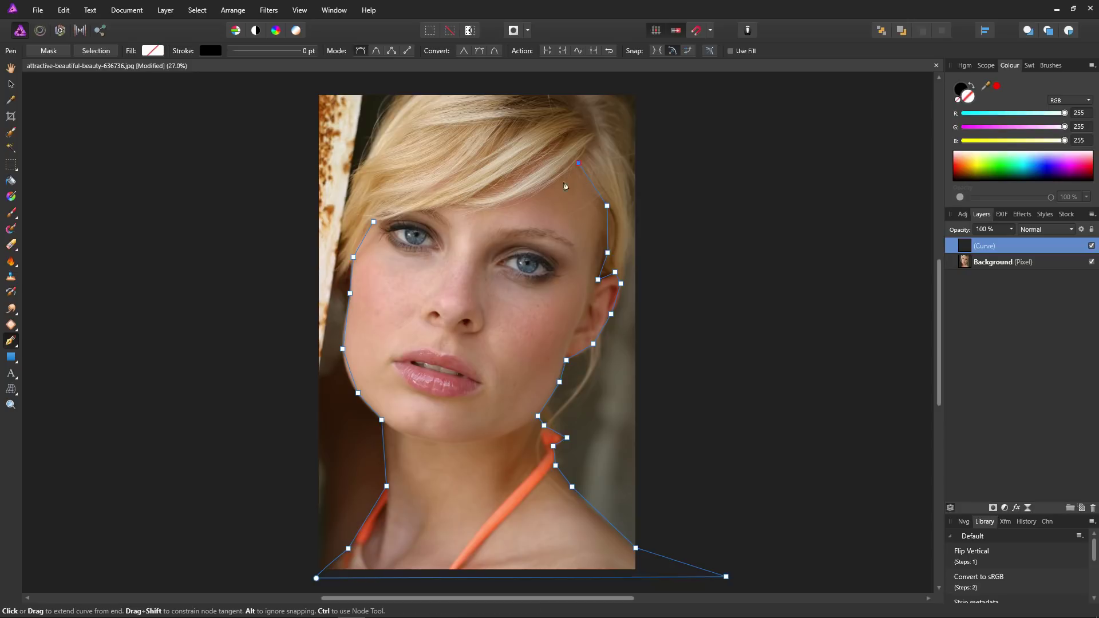
pyautogui.click(534, 189)
pyautogui.click(483, 206)
pyautogui.click(427, 207)
pyautogui.click(374, 222)
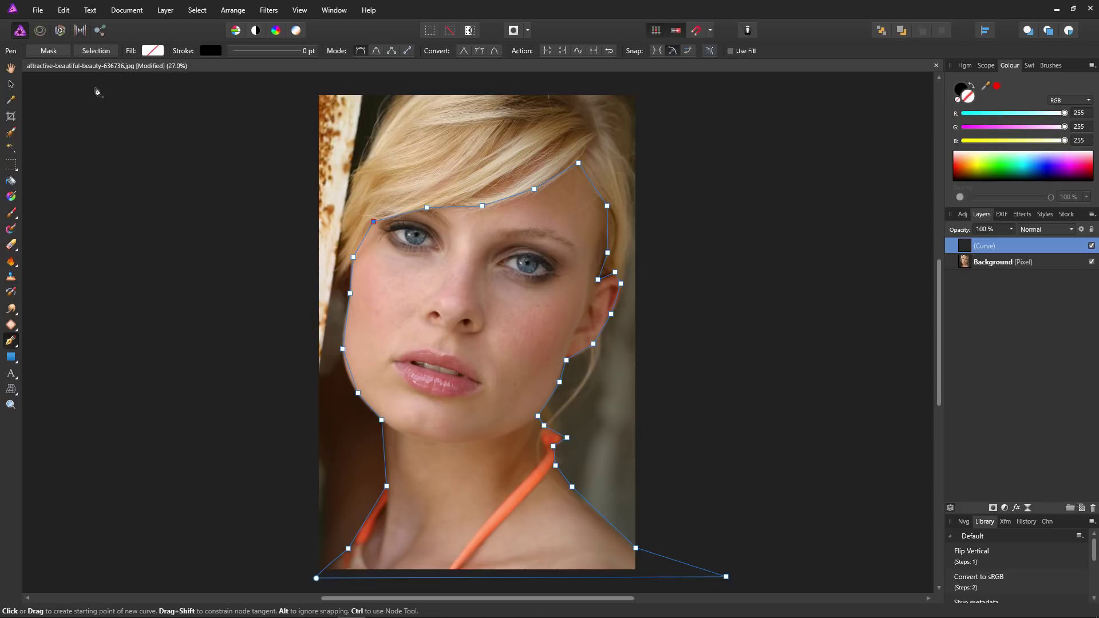
# Step: Convert the face outline to a selection and feather it by a 362.7 px radius
pyautogui.click(100, 52)
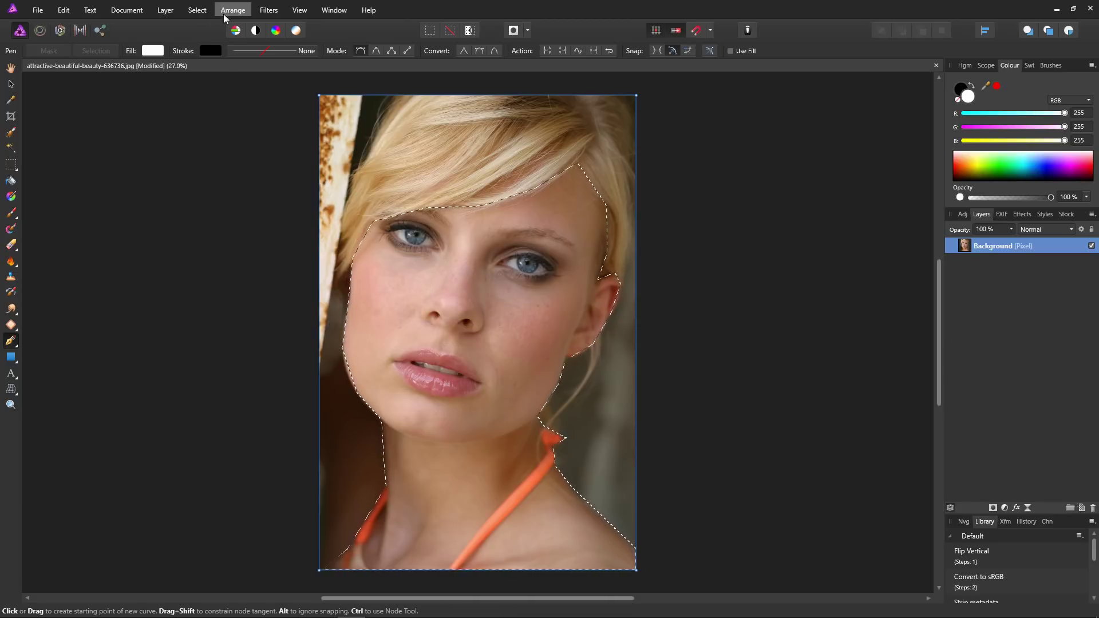
pyautogui.click(197, 10)
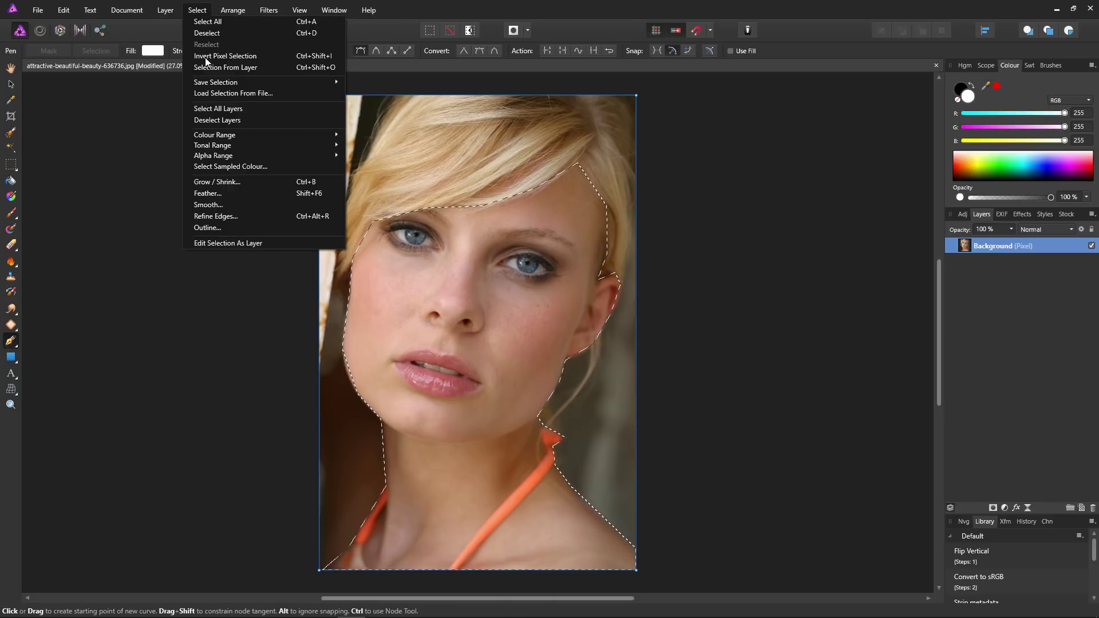
pyautogui.click(225, 193)
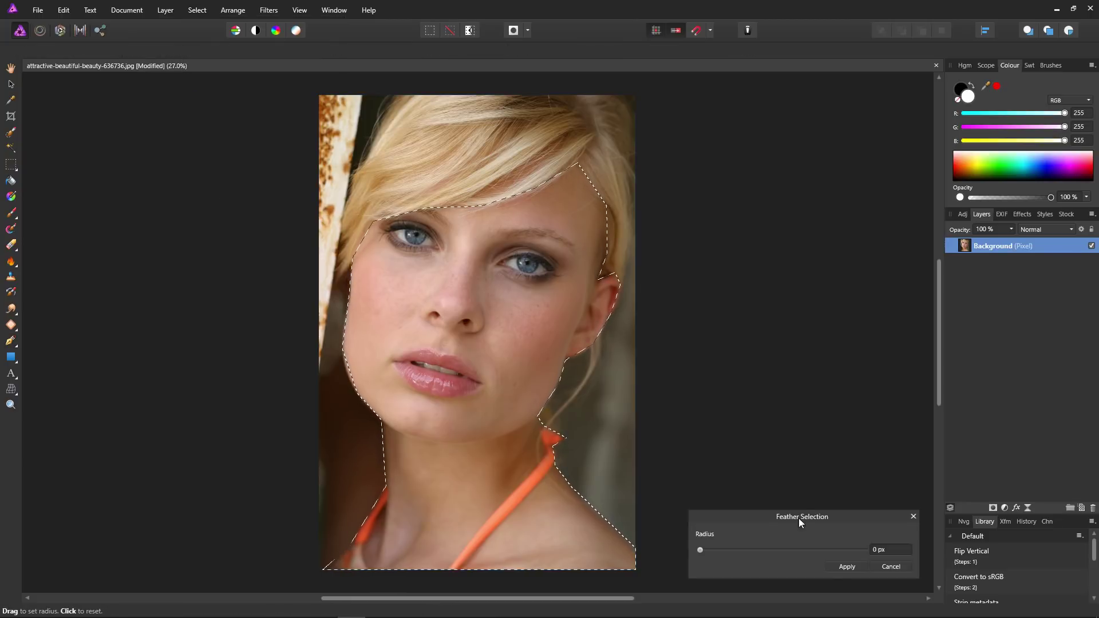
pyautogui.moveTo(700, 548); pyautogui.dragTo(758, 555)
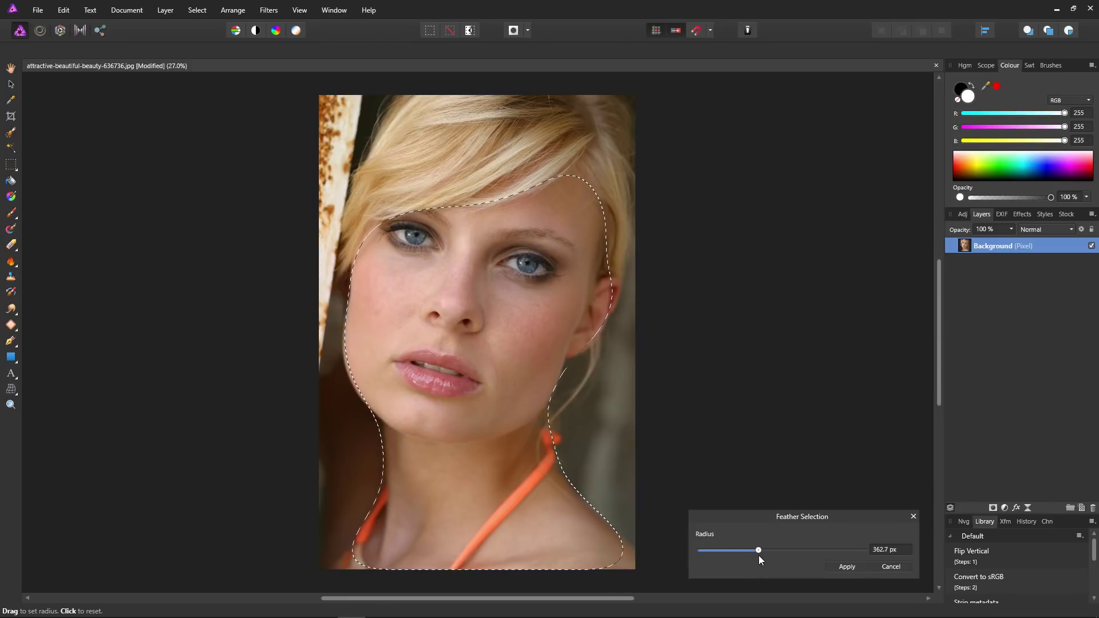
pyautogui.click(851, 570)
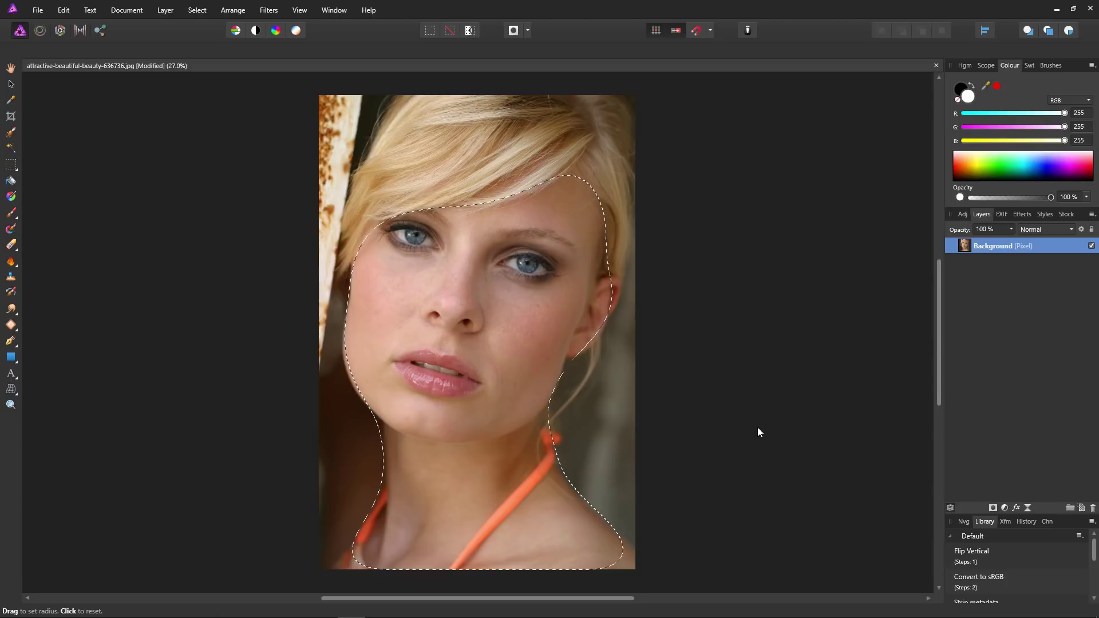
# Step: Copy the feathered face selection to a new layer, check it, then select the original photo layer
pyautogui.press('p')
pyautogui.press('ctrl')
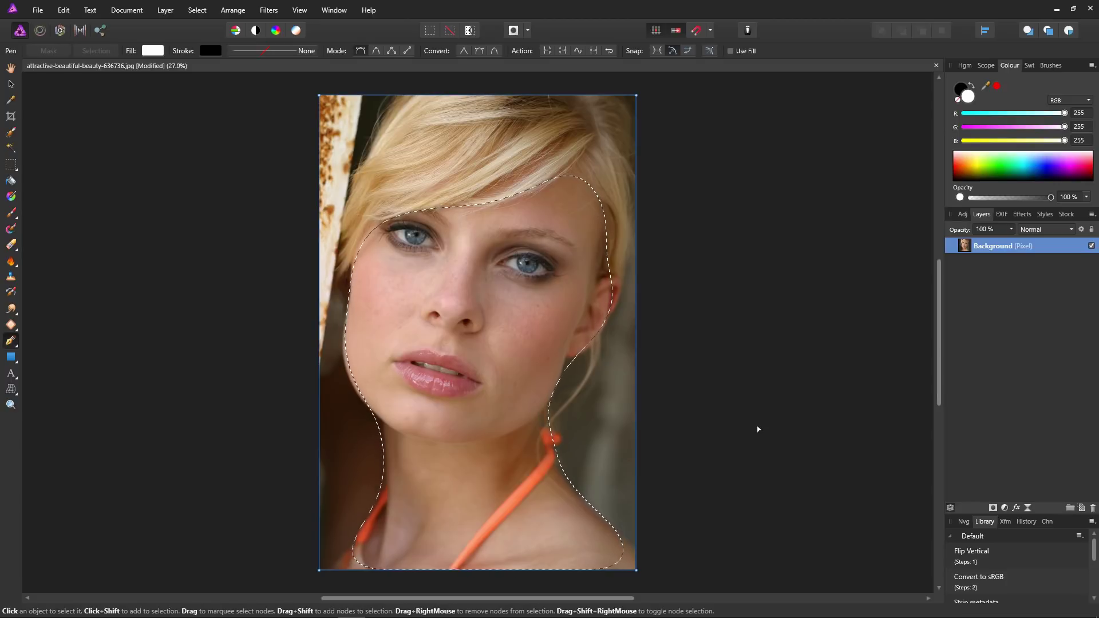
pyautogui.hotkey('ctrl', 'j')
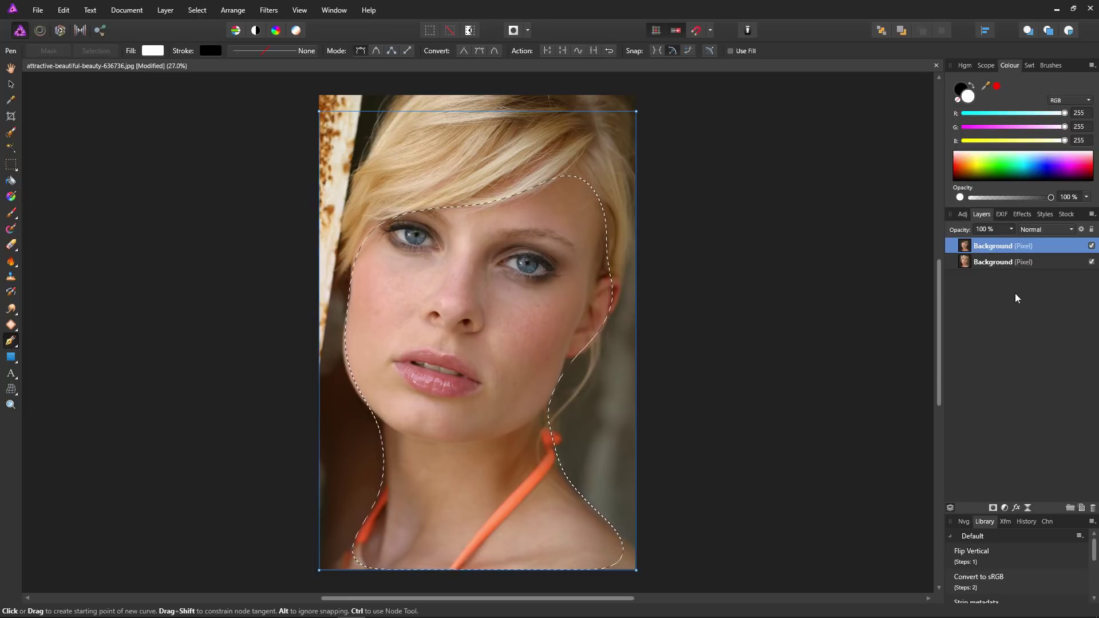
pyautogui.click(1092, 262)
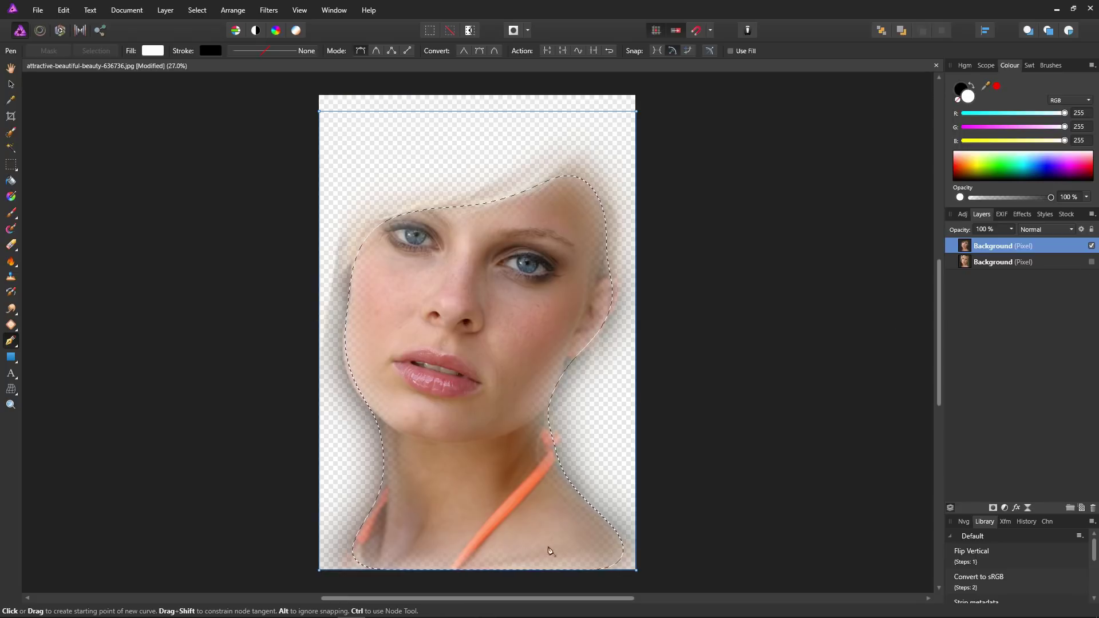
pyautogui.click(1091, 262)
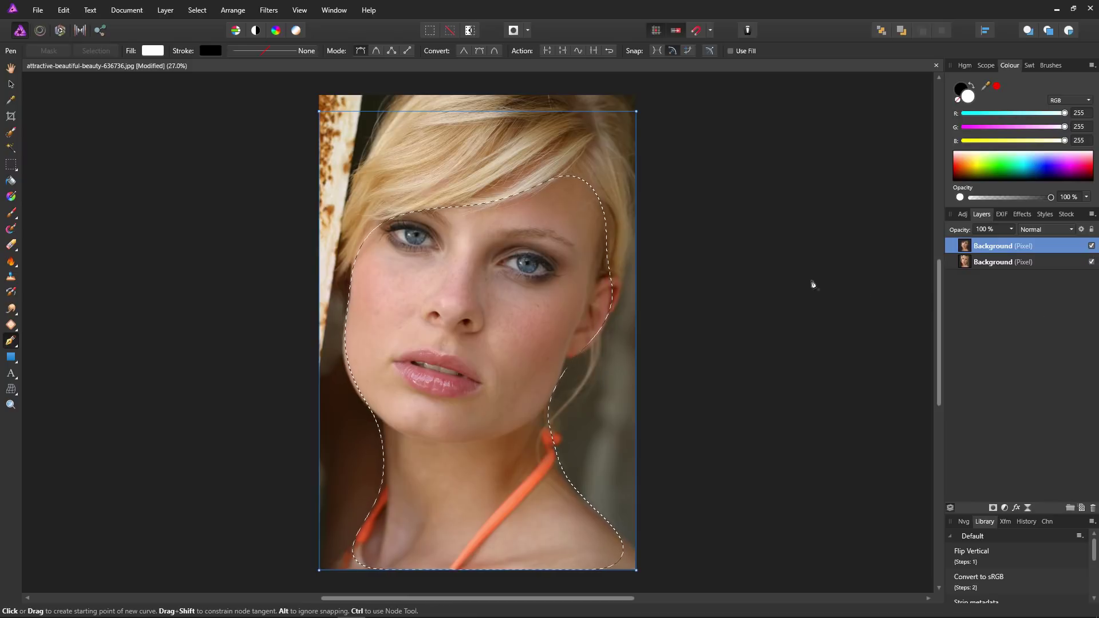
pyautogui.click(983, 262)
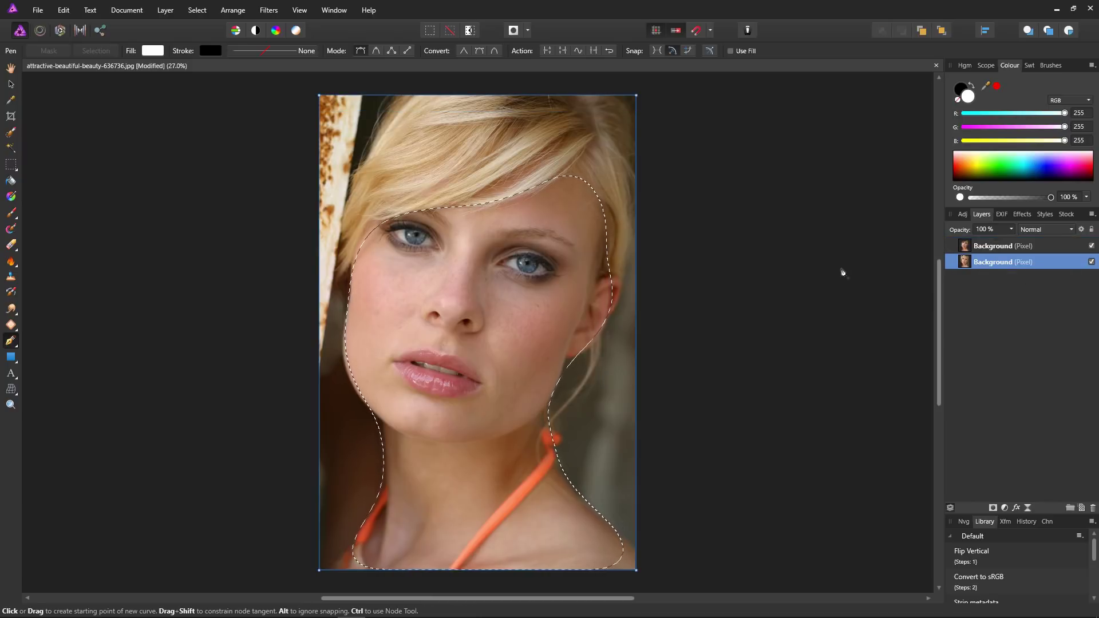
# Step: Pen-trace a closed path around the hair strand above the forehead
pyautogui.click(582, 130)
pyautogui.click(542, 146)
pyautogui.click(498, 179)
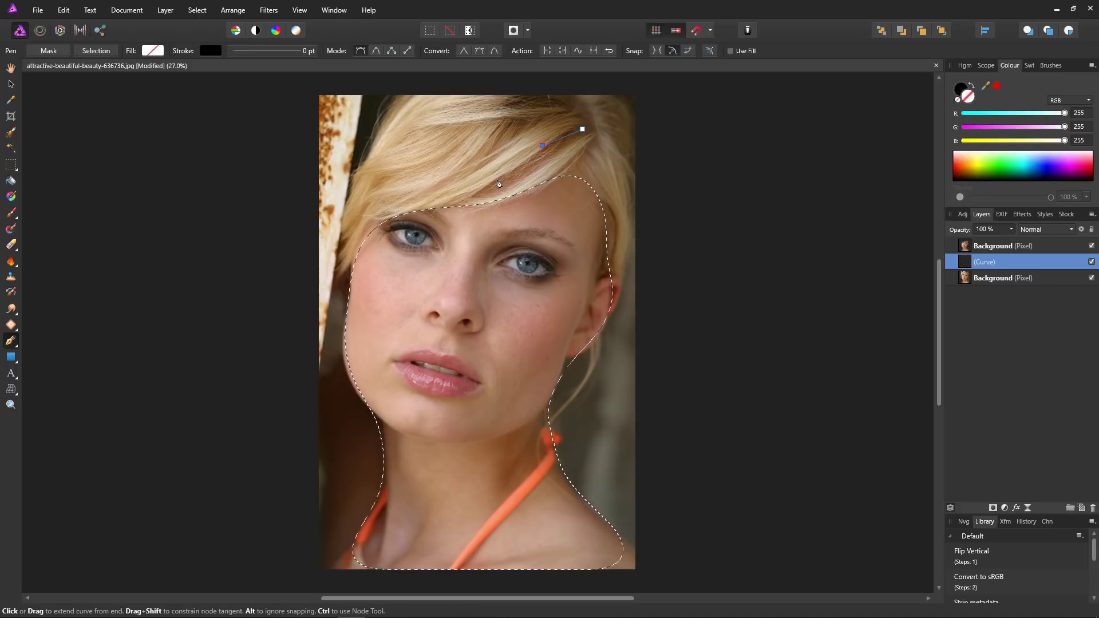
pyautogui.click(472, 196)
pyautogui.click(498, 196)
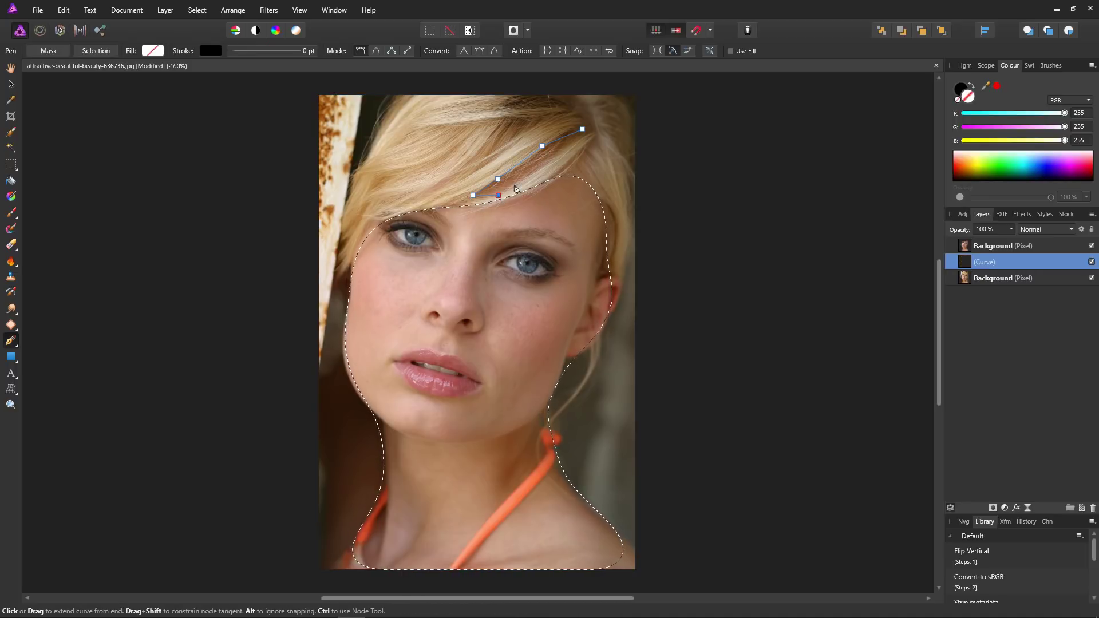
pyautogui.click(533, 172)
pyautogui.click(565, 154)
# Step: Turn the strand path into a selection, feather it by about 85 px, and copy it to a new layer
pyautogui.click(98, 50)
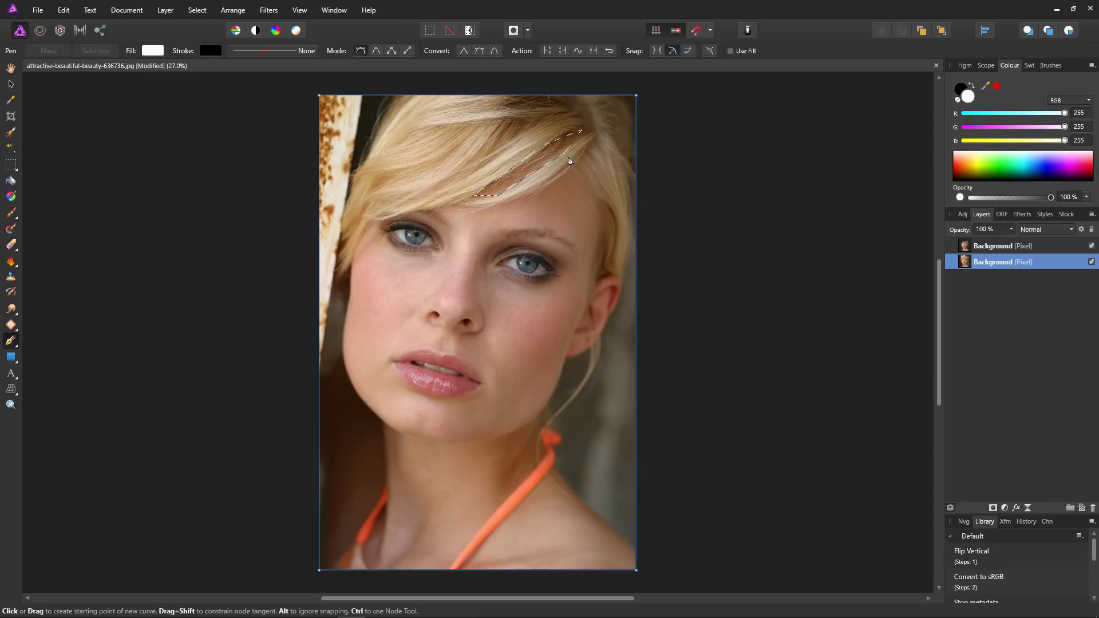
pyautogui.click(188, 17)
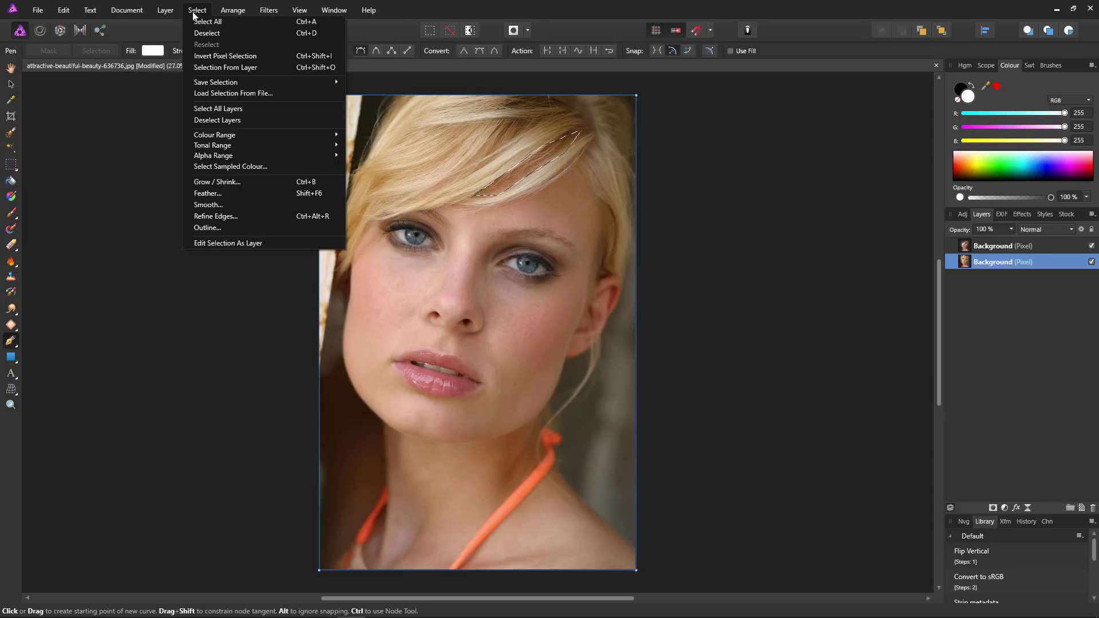
pyautogui.click(228, 192)
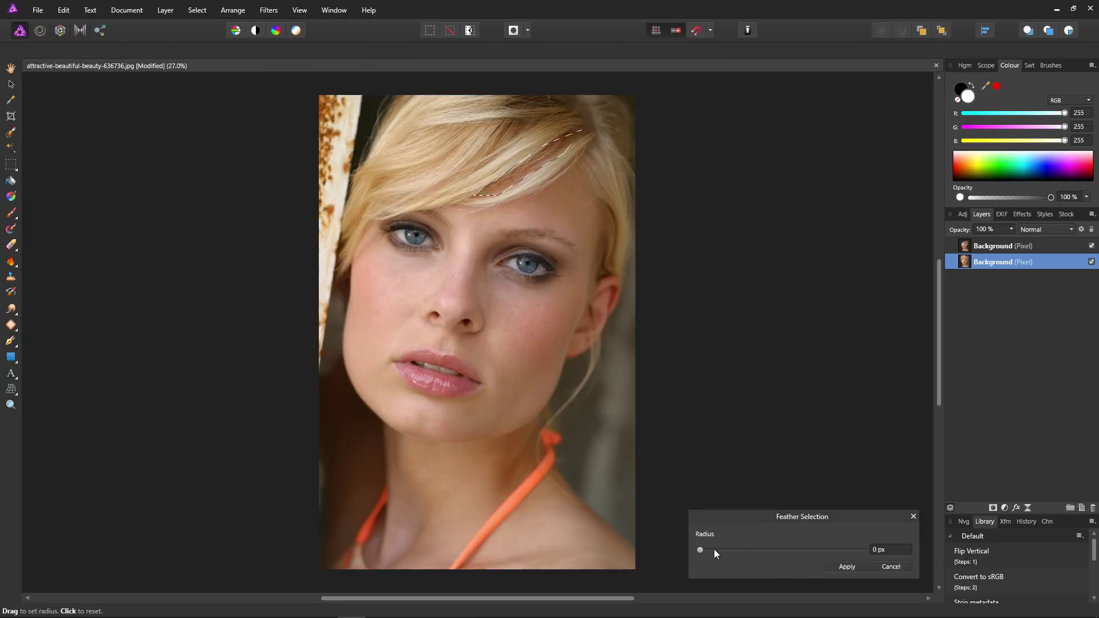
pyautogui.moveTo(713, 548); pyautogui.dragTo(712, 548)
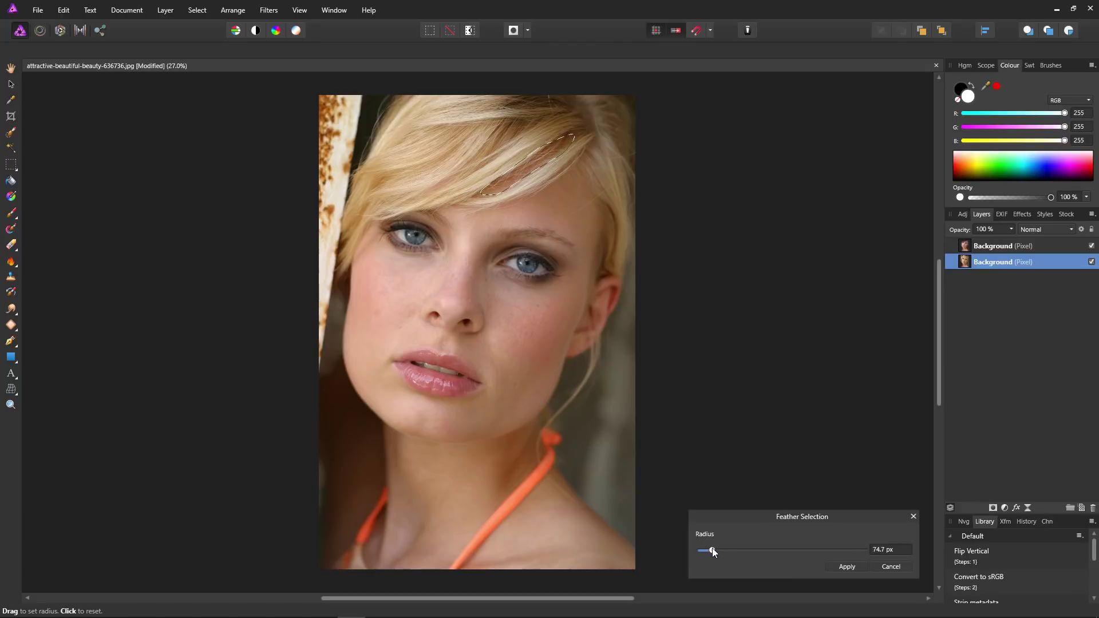
pyautogui.click(847, 566)
pyautogui.press('p')
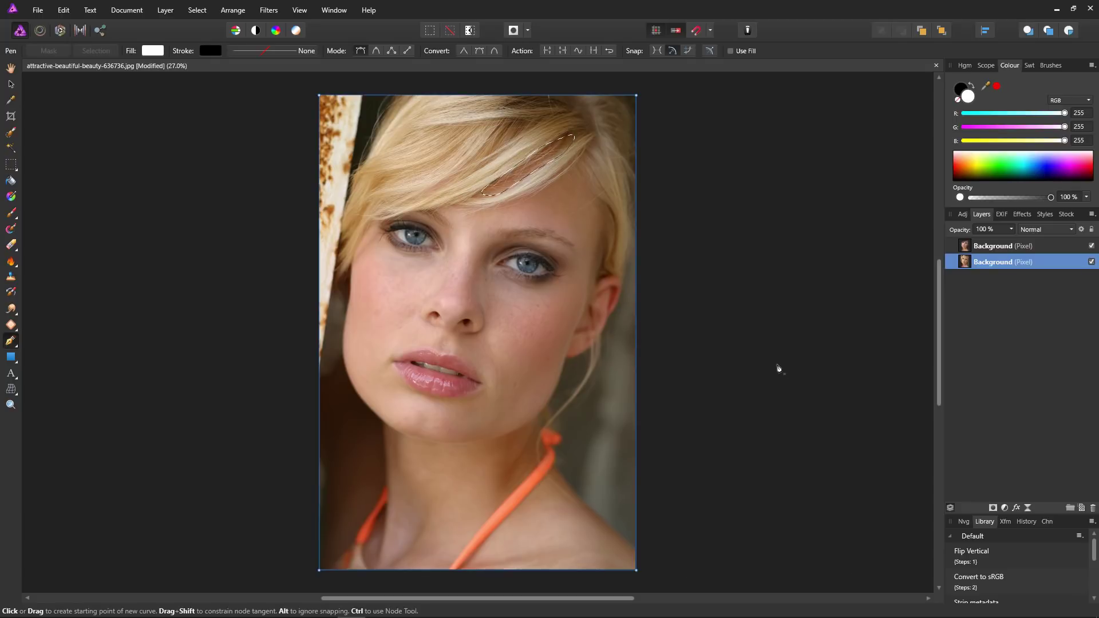
pyautogui.press('ctrl')
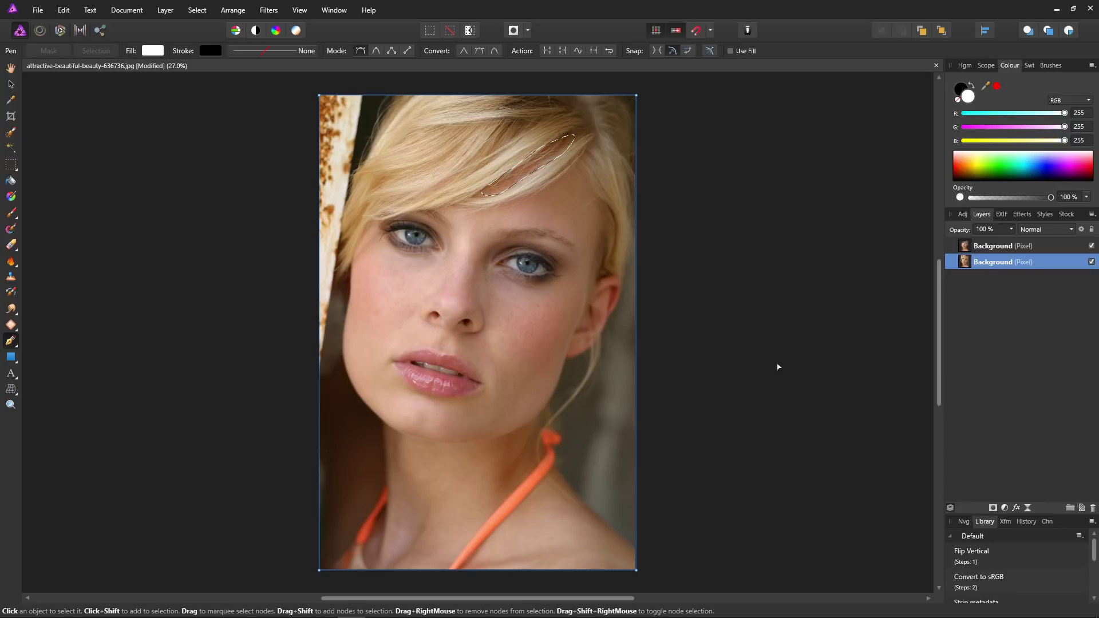
pyautogui.hotkey('ctrl', 'j')
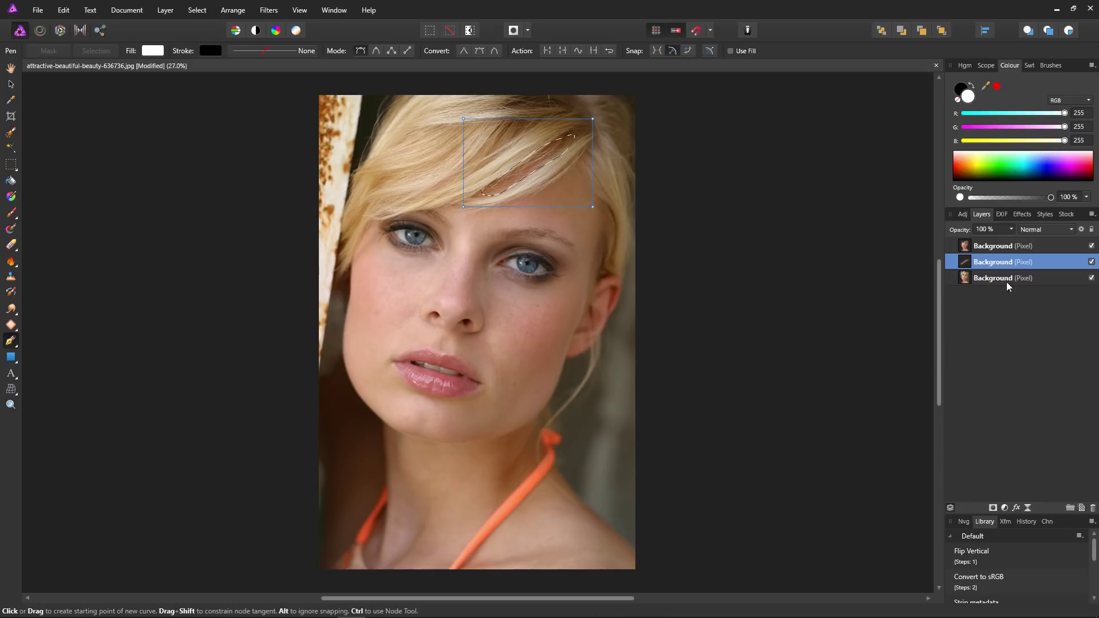
# Step: Merge the top face layer down into the hair-strand layer, deselect, and check against the original
pyautogui.click(992, 247)
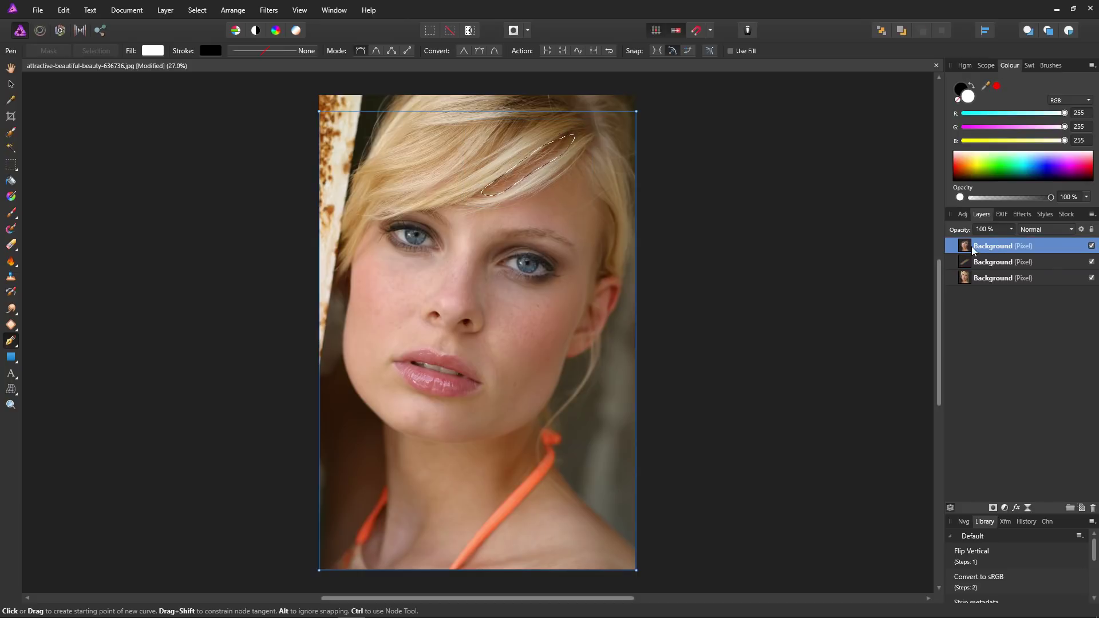
pyautogui.rightClick(982, 246)
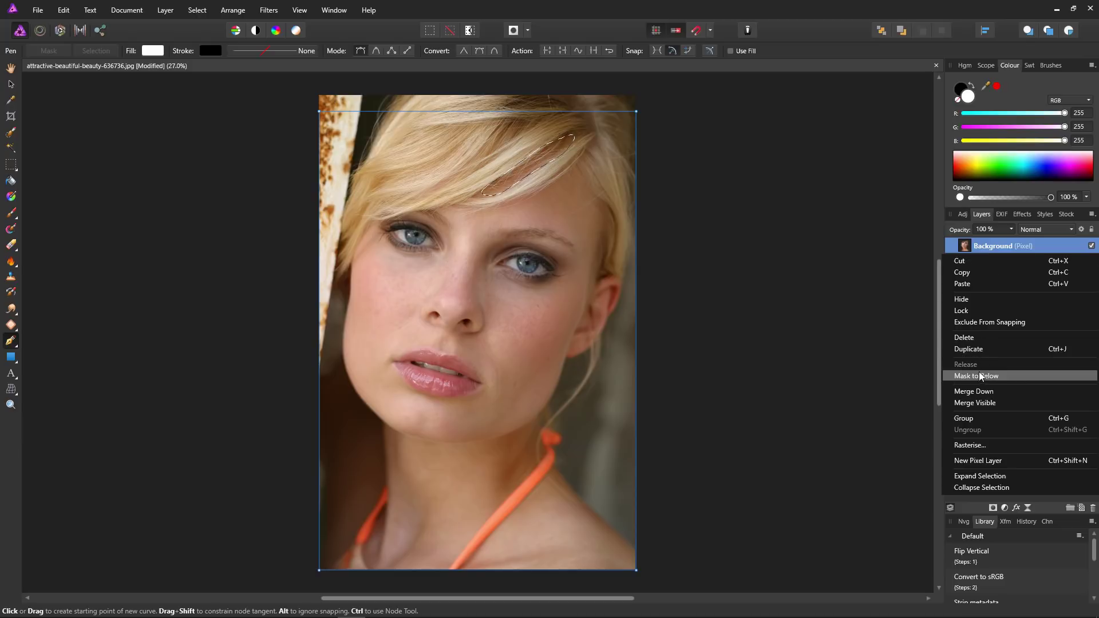
pyautogui.click(981, 390)
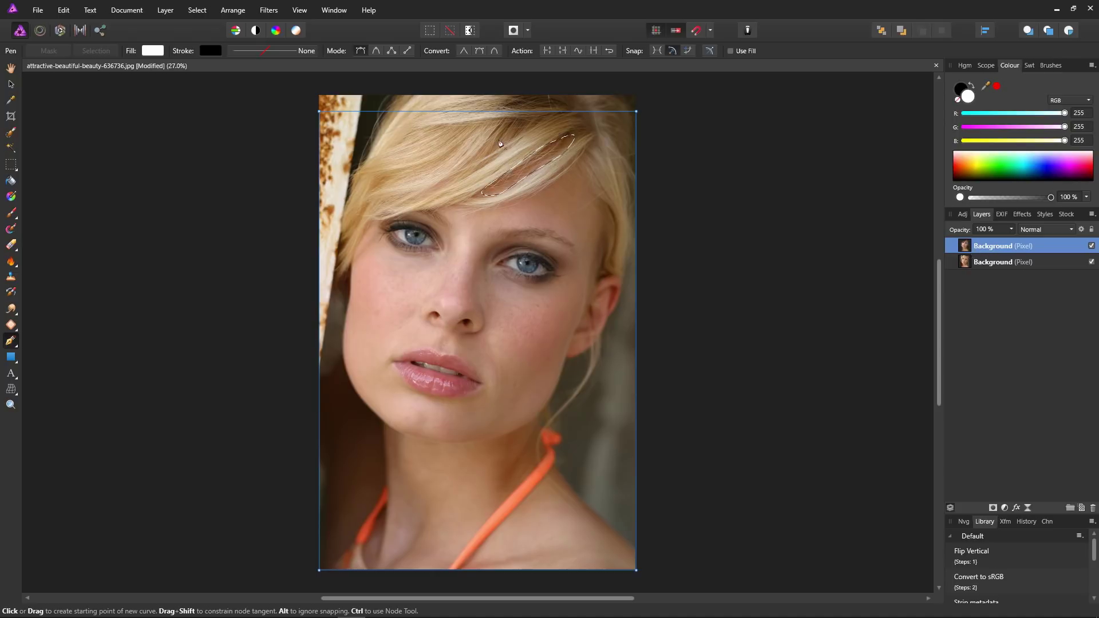
pyautogui.click(449, 31)
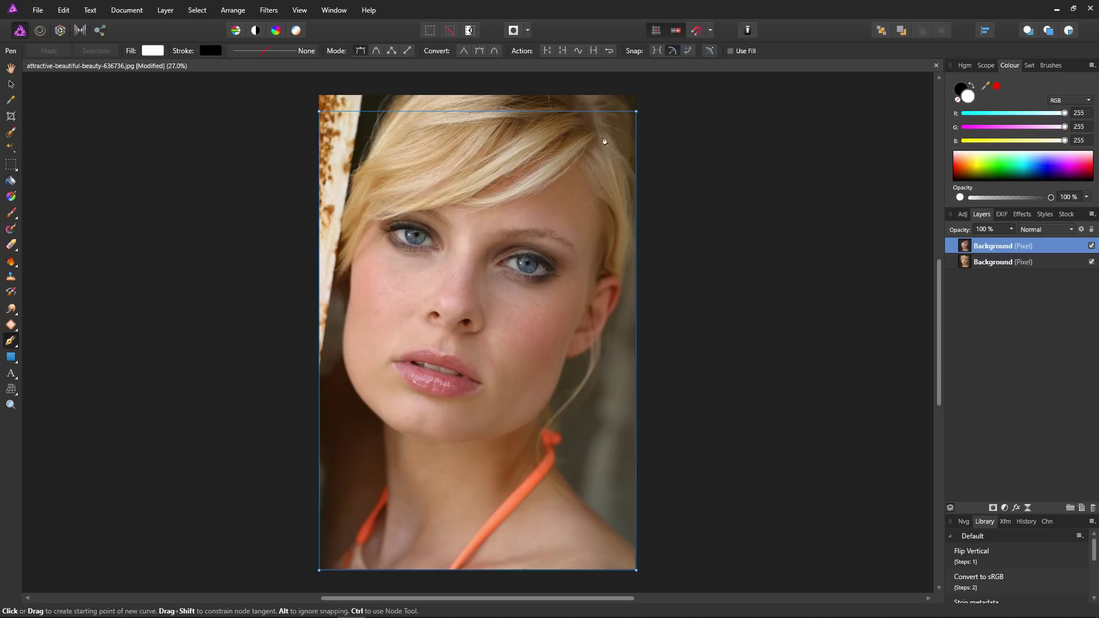
pyautogui.click(1091, 261)
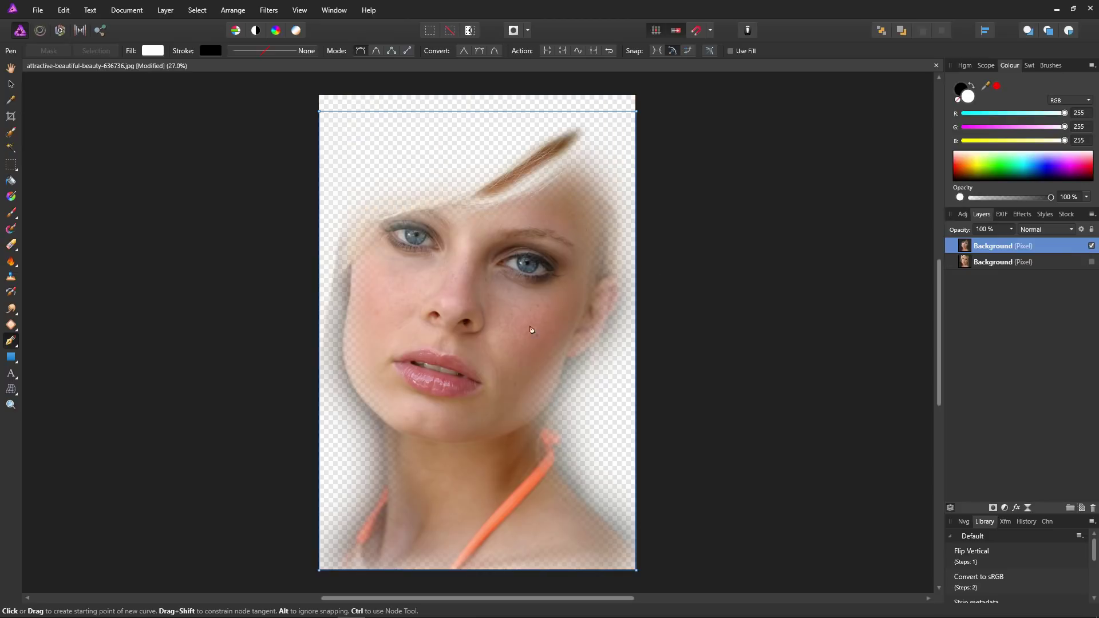
pyautogui.click(1091, 261)
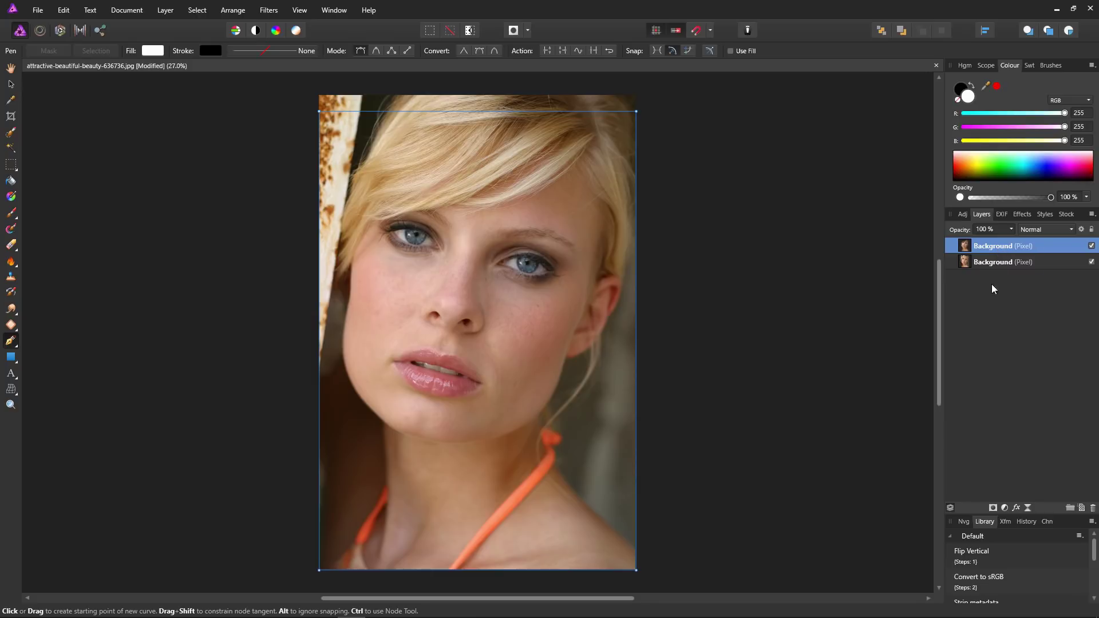
# Step: Group the merged Background layer and name the group 'Dodge & Burn'
pyautogui.rightClick(984, 249)
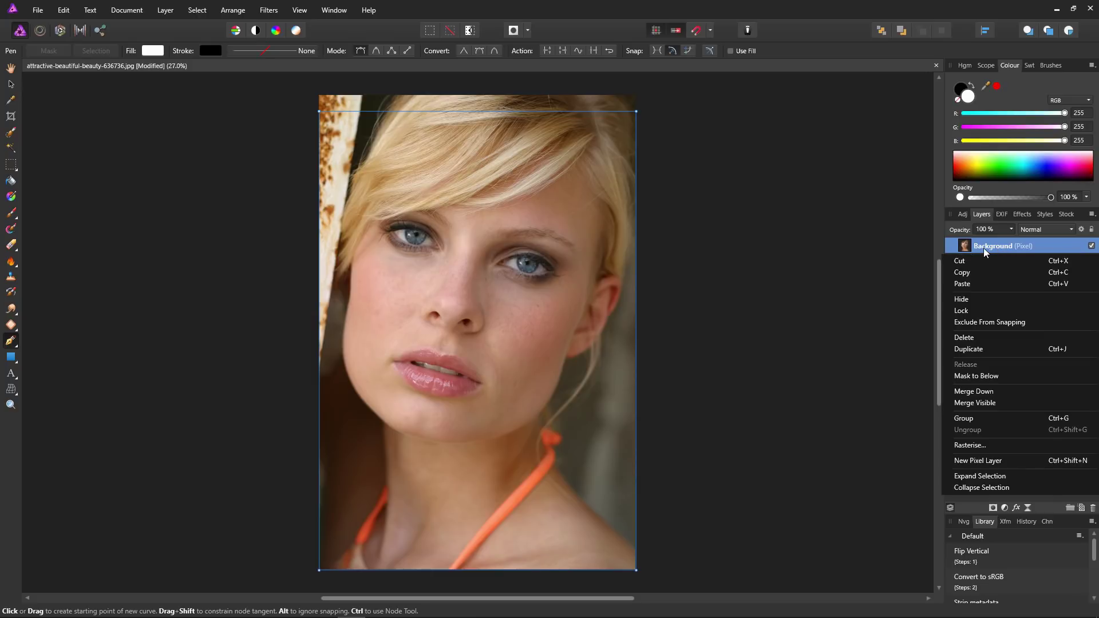
pyautogui.click(994, 417)
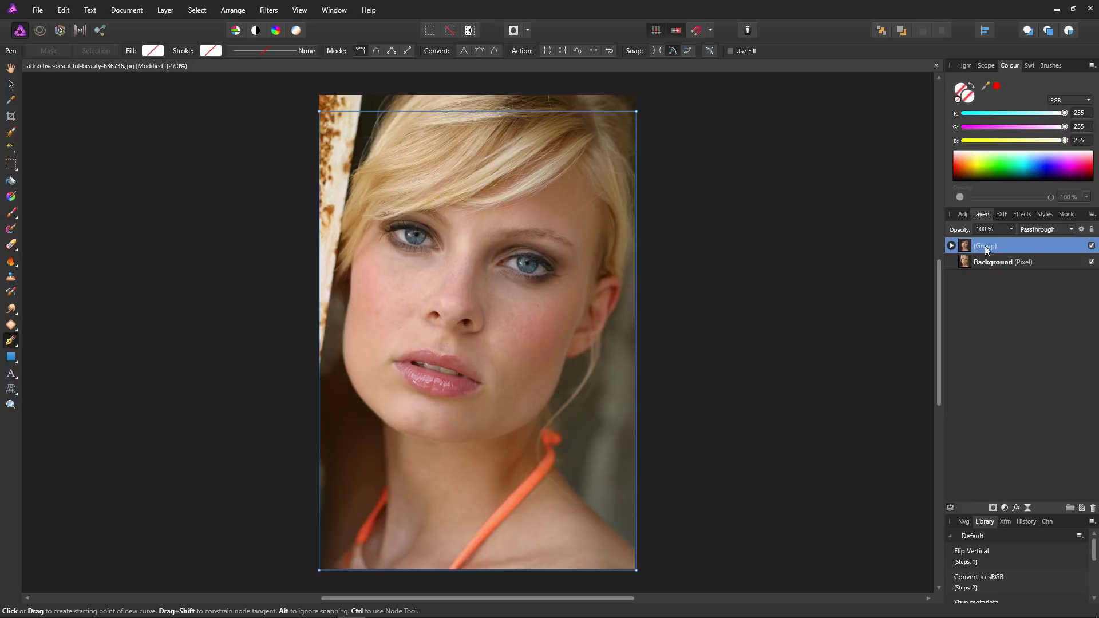
pyautogui.doubleClick(982, 246)
pyautogui.write('Dodge & Burn')
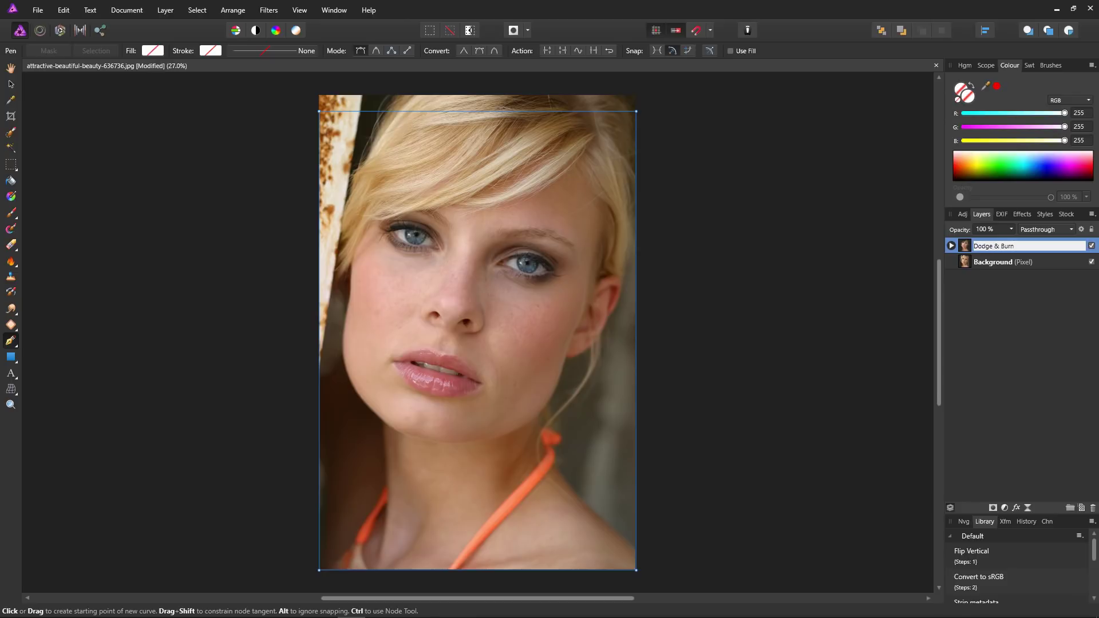
pyautogui.press('Return')
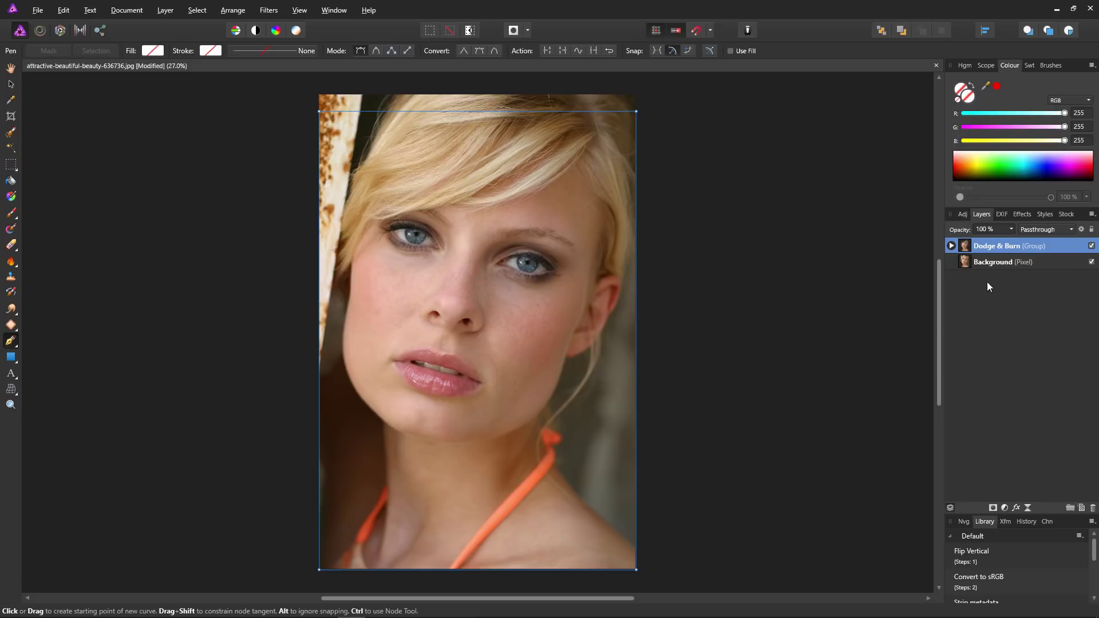
# Step: Hide the original layer, select the copy inside Dodge & Burn, and set a 45 px Erase Brush
pyautogui.click(1090, 262)
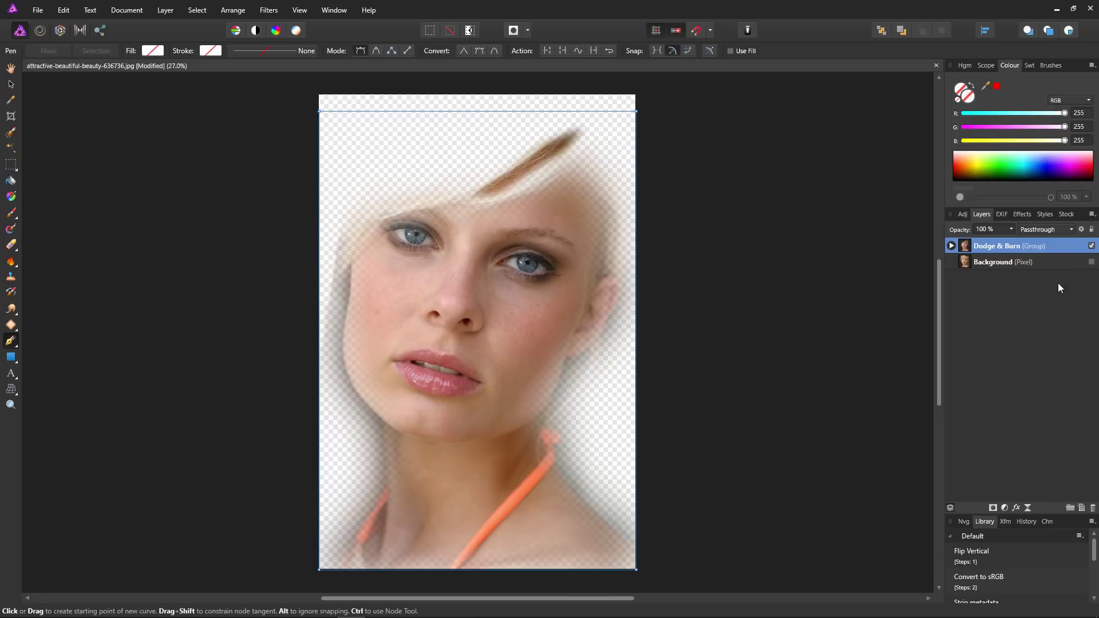
pyautogui.click(950, 246)
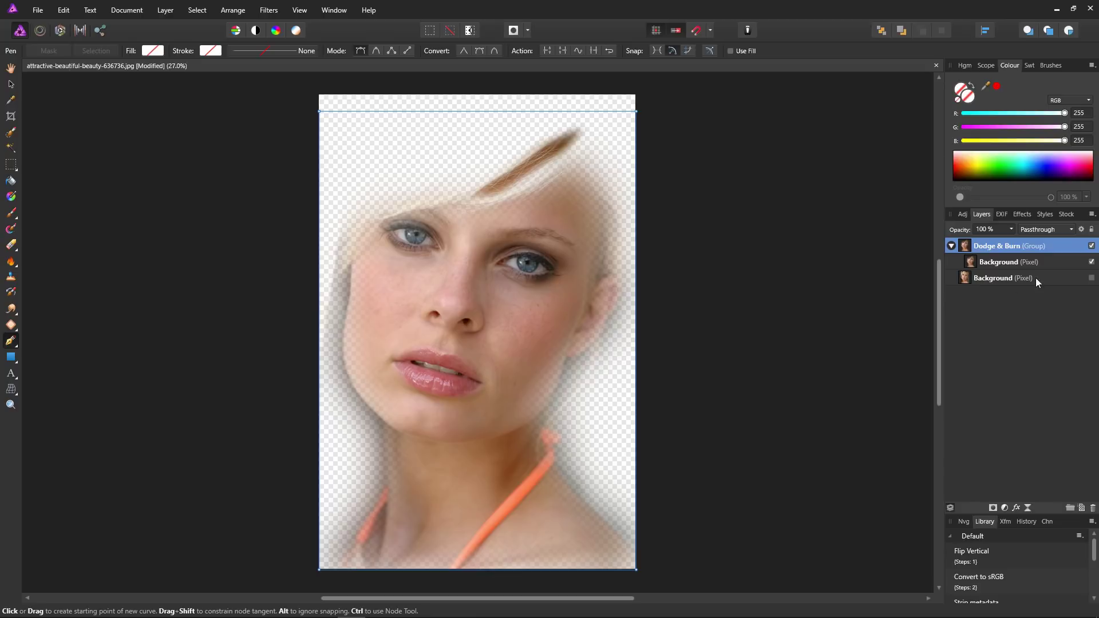
pyautogui.click(997, 263)
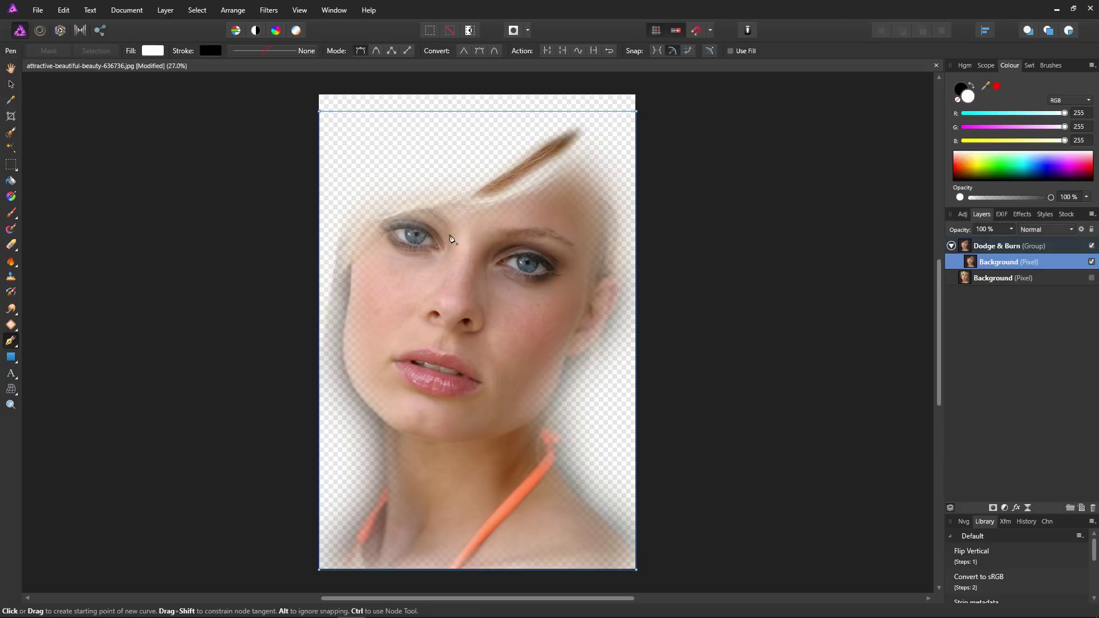
pyautogui.scroll(4, 451, 239)
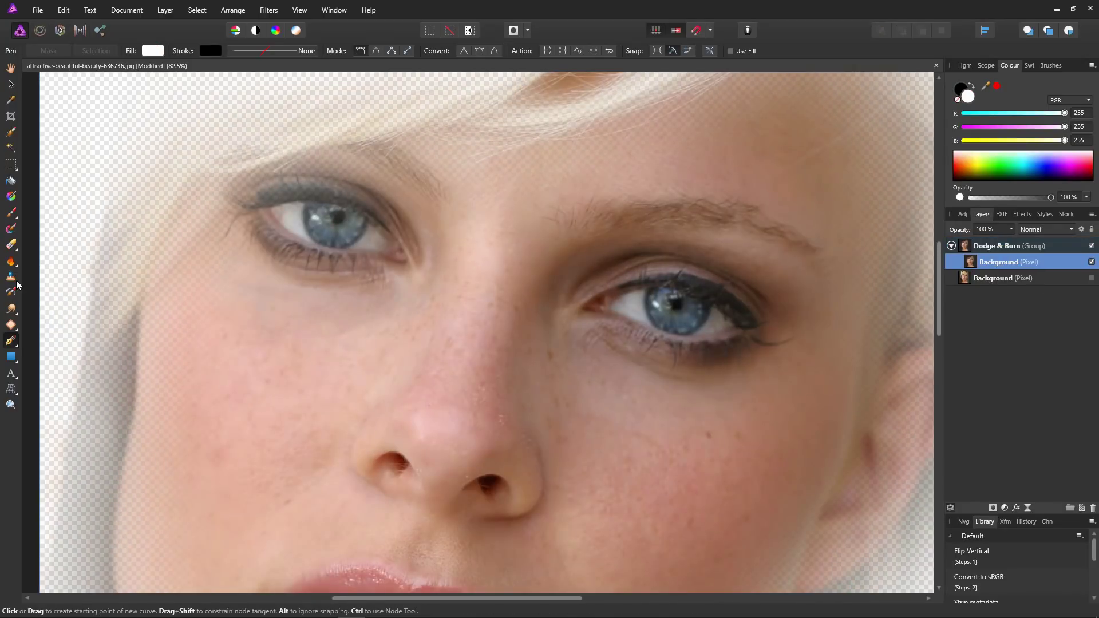
pyautogui.click(11, 245)
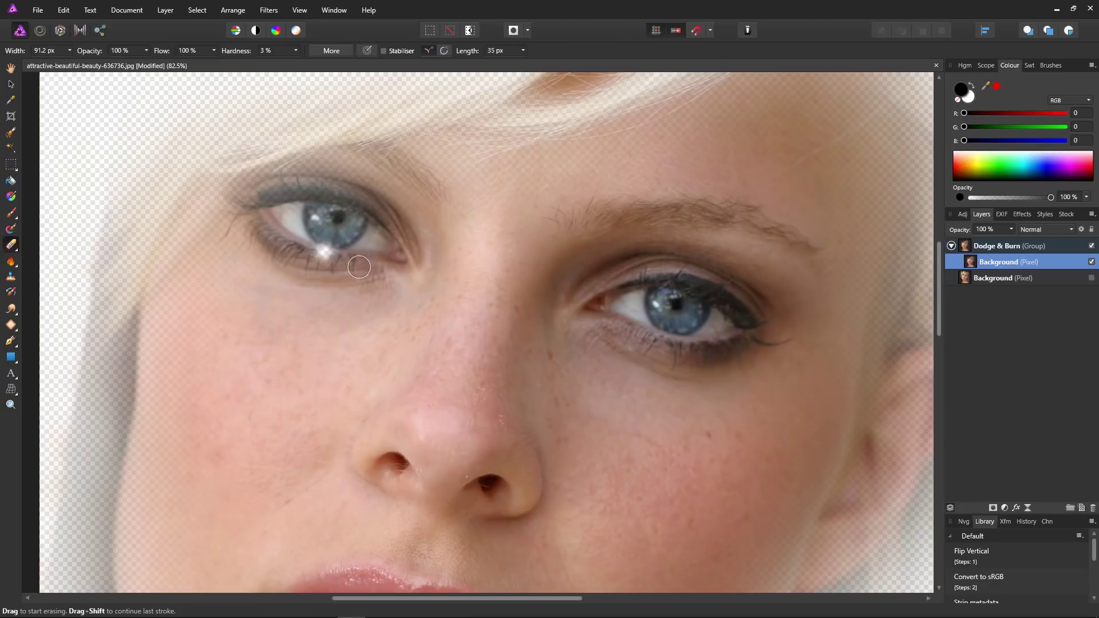
pyautogui.moveTo(355, 224)
pyautogui.mouseDown()
pyautogui.moveTo(314, 211)
pyautogui.moveTo(387, 204)
pyautogui.moveTo(467, 223)
pyautogui.moveTo(539, 259)
pyautogui.moveTo(568, 305)
pyautogui.moveTo(383, 281)
pyautogui.moveTo(309, 228)
pyautogui.moveTo(353, 223)
pyautogui.moveTo(364, 241)
pyautogui.moveTo(379, 223)
pyautogui.moveTo(426, 238)
pyautogui.moveTo(444, 257)
pyautogui.moveTo(378, 257)
pyautogui.moveTo(453, 280)
pyautogui.moveTo(475, 255)
pyautogui.moveTo(524, 270)
pyautogui.moveTo(449, 263)
pyautogui.mouseUp()
pyautogui.scroll(3, 257, 209)
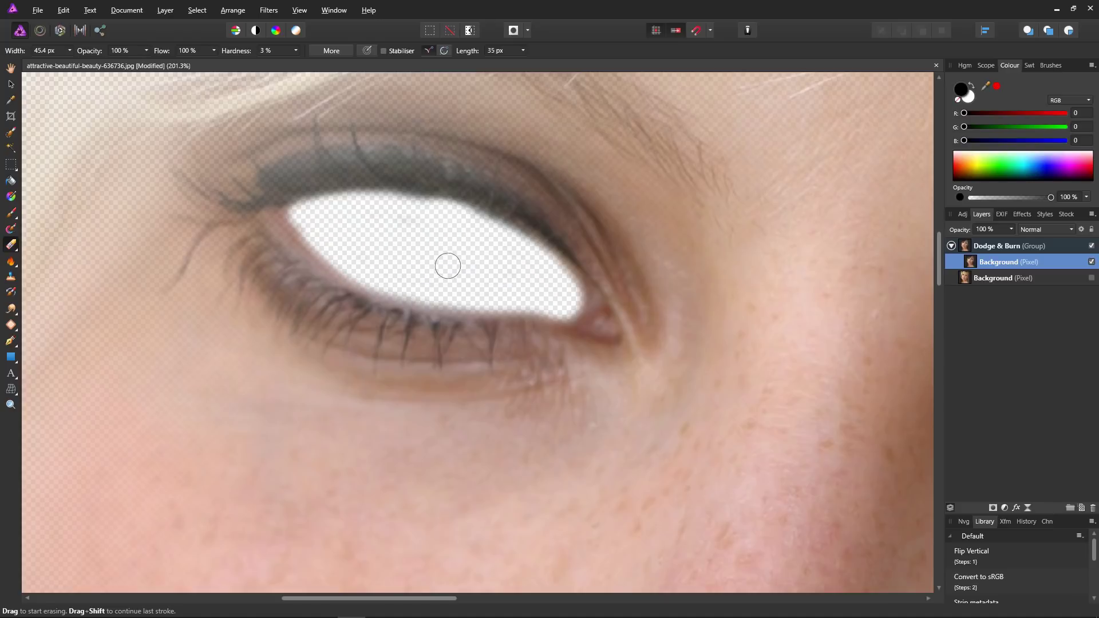
# Step: Erase the white of the second eye, zoom out, and show the original Background layer again
pyautogui.press('space')
pyautogui.moveTo(689, 412); pyautogui.dragTo(26, 259)
pyautogui.click(432, 281)
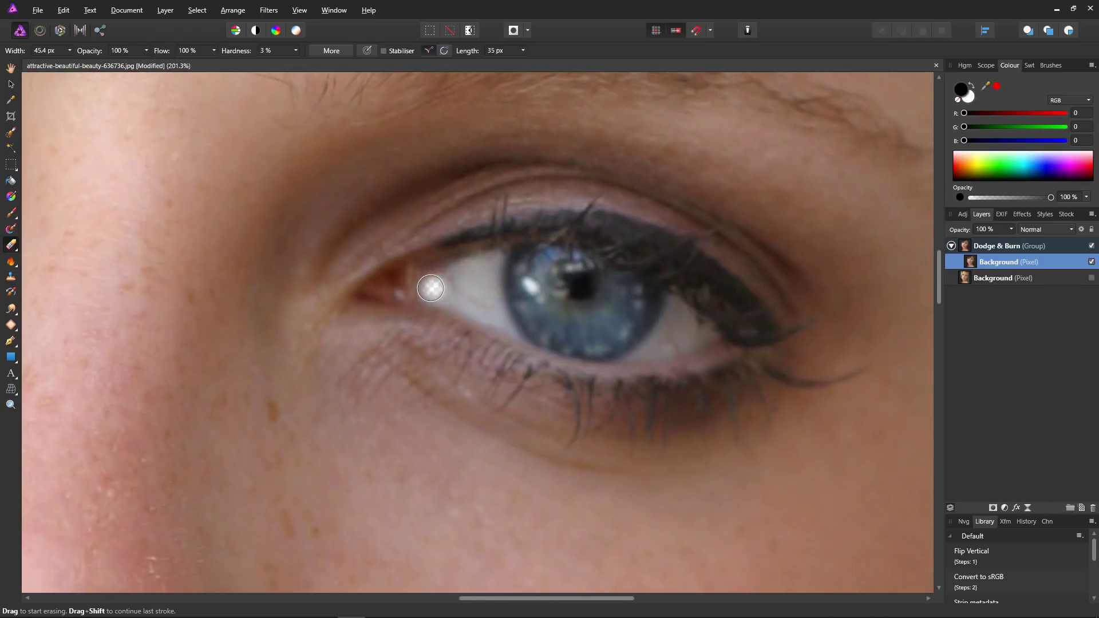
pyautogui.moveTo(430, 293)
pyautogui.mouseDown()
pyautogui.moveTo(570, 259)
pyautogui.moveTo(715, 334)
pyautogui.moveTo(565, 343)
pyautogui.moveTo(444, 295)
pyautogui.moveTo(575, 285)
pyautogui.moveTo(512, 278)
pyautogui.moveTo(564, 281)
pyautogui.moveTo(506, 295)
pyautogui.moveTo(577, 319)
pyautogui.moveTo(658, 325)
pyautogui.moveTo(612, 300)
pyautogui.moveTo(642, 311)
pyautogui.moveTo(506, 302)
pyautogui.moveTo(678, 316)
pyautogui.mouseUp()
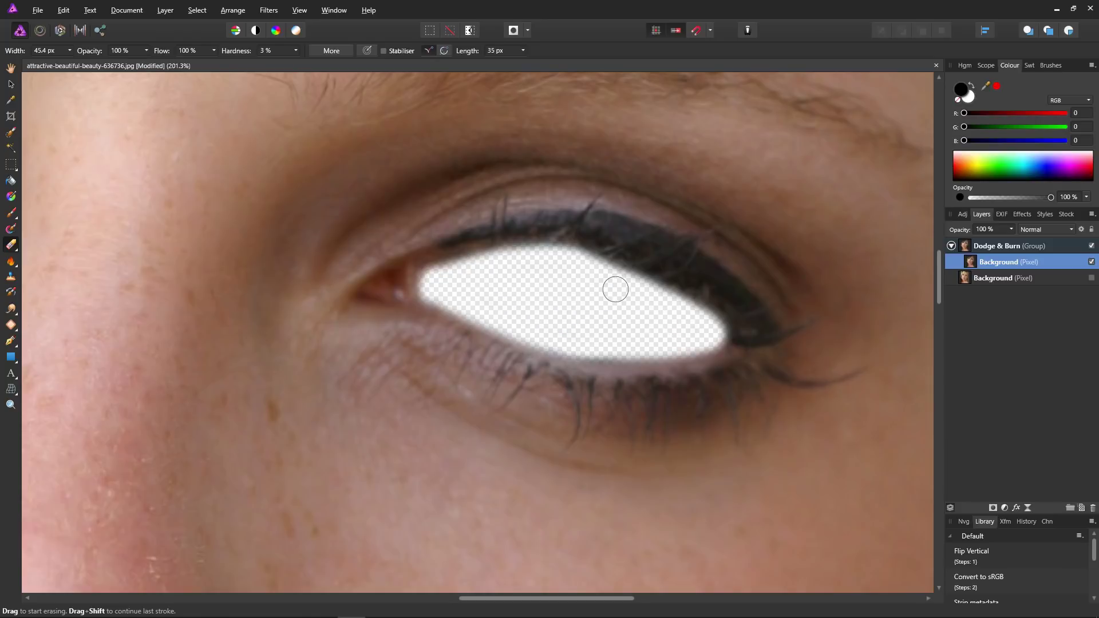
pyautogui.hotkey('ctrl', '0')
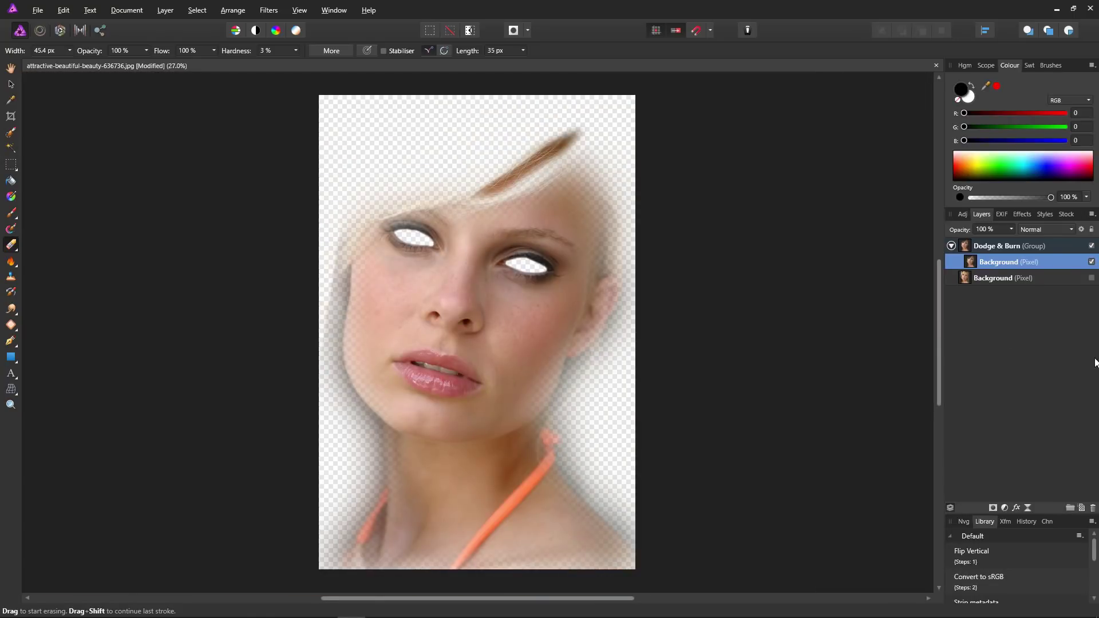
pyautogui.click(1091, 278)
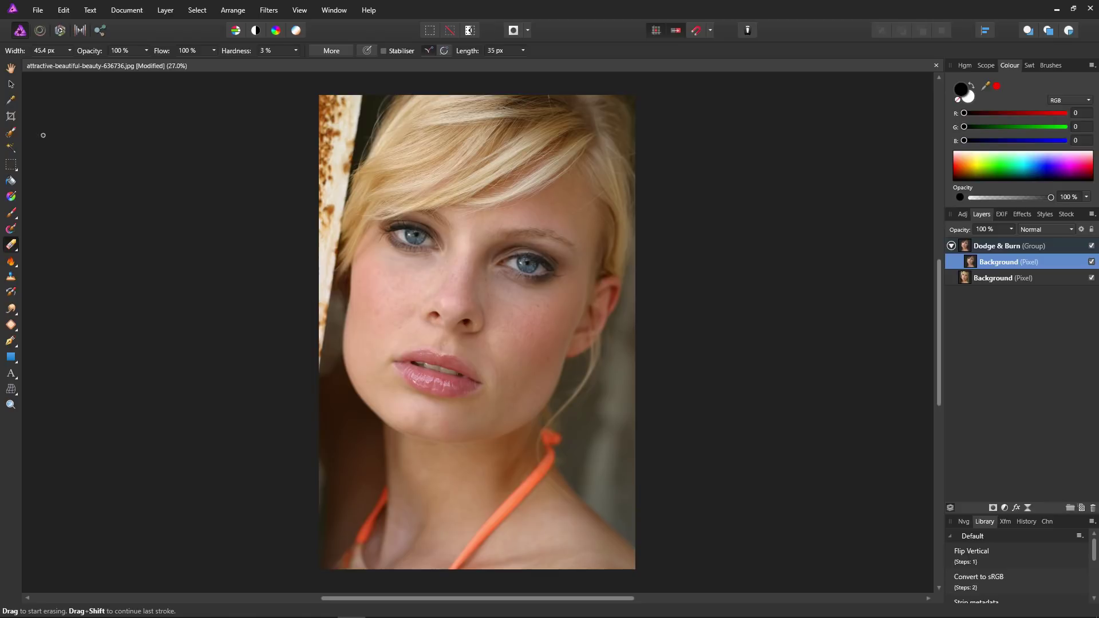
pyautogui.click(10, 69)
pyautogui.press('x')
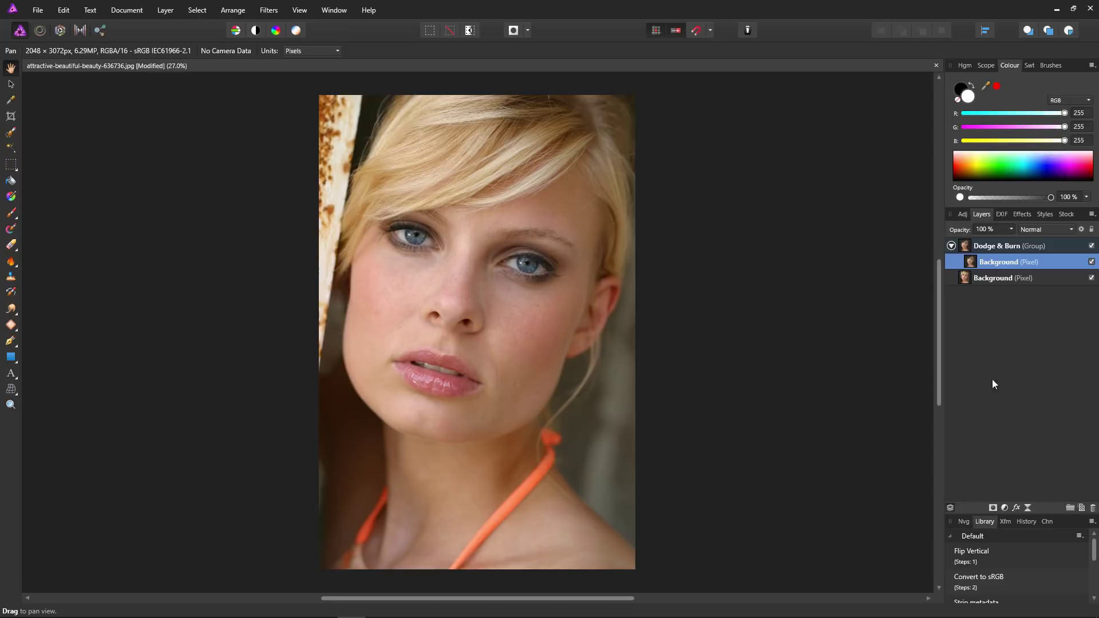
# Step: Add a Brightness/Contrast adjustment named 'Burn' with brightness at -38%
pyautogui.click(1004, 507)
pyautogui.click(1012, 297)
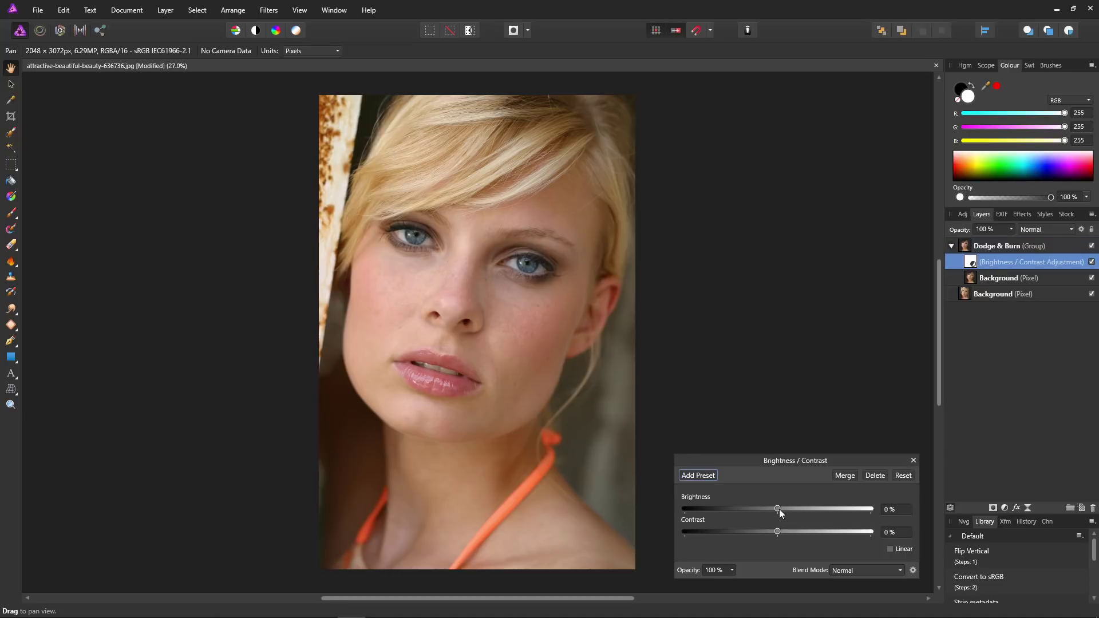
pyautogui.doubleClick(998, 261)
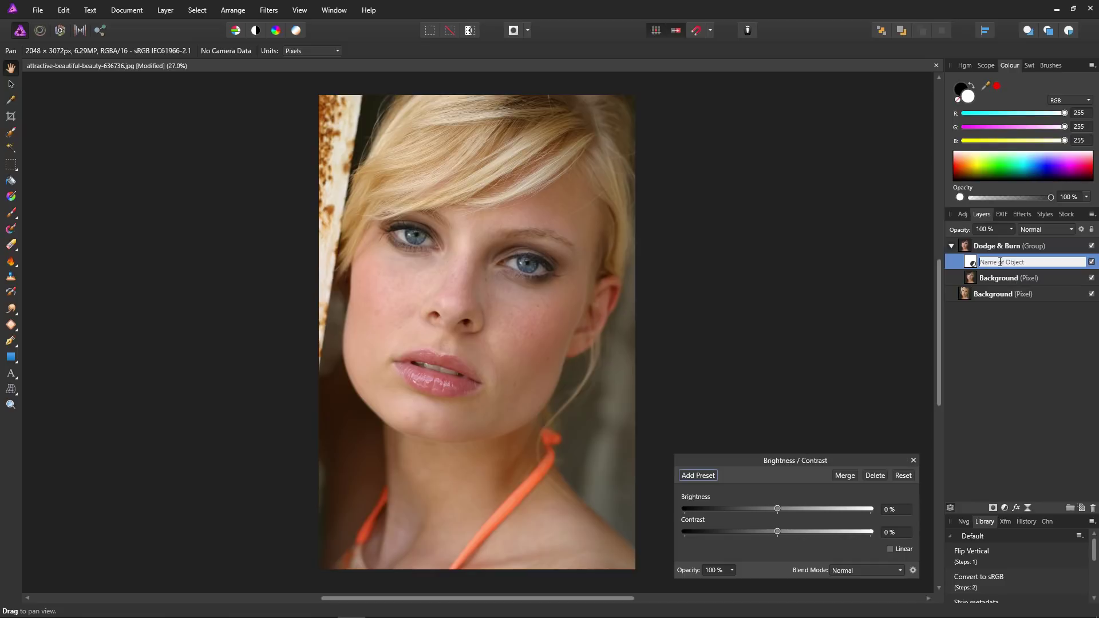
pyautogui.write('Burn')
pyautogui.press('Return')
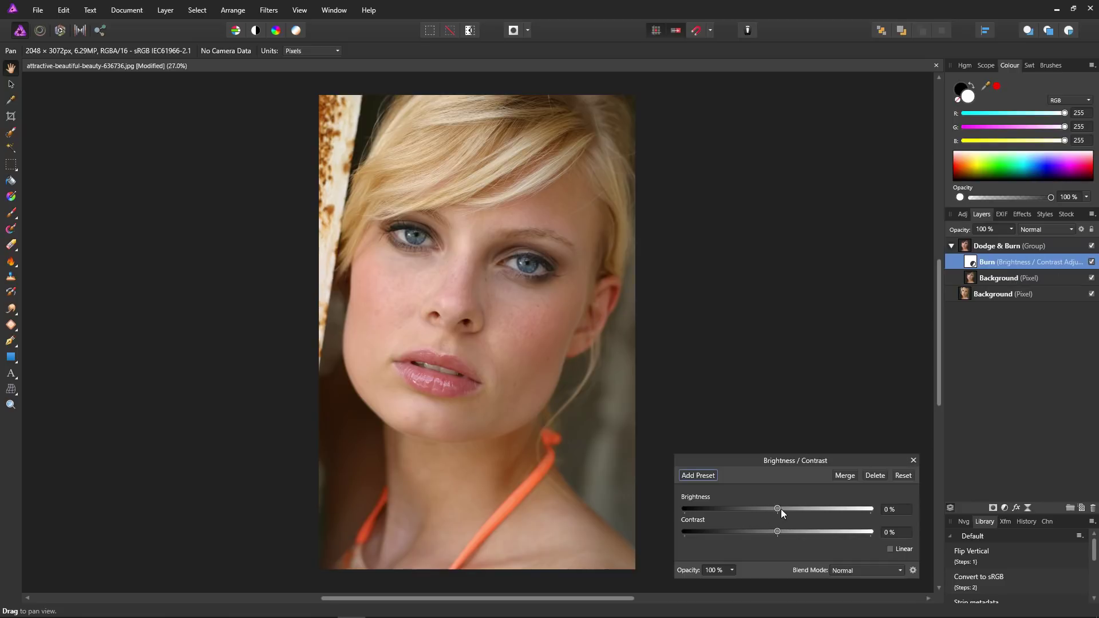
pyautogui.moveTo(779, 509); pyautogui.dragTo(738, 514)
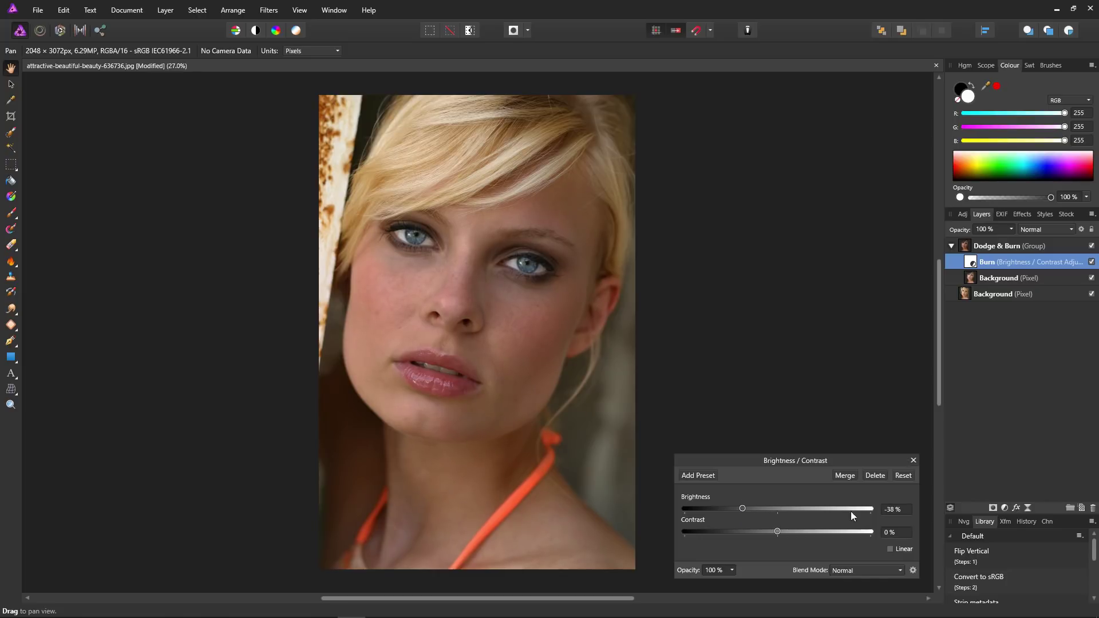
# Step: Reshape Burn's Source Layer Ranges curve so the darkening fades out in the highlights
pyautogui.click(913, 571)
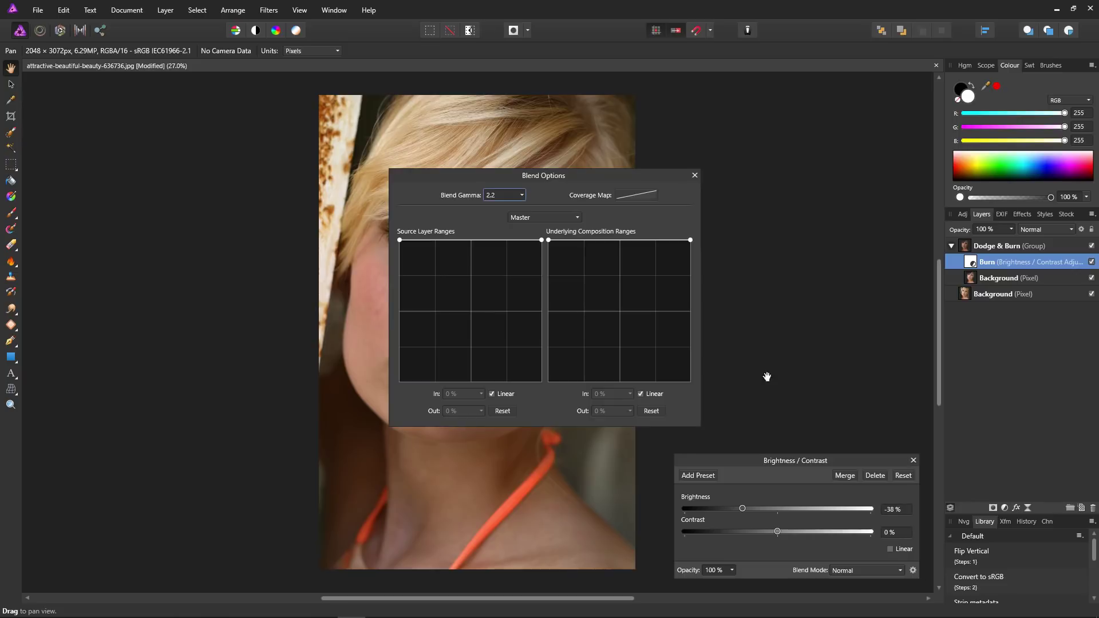
pyautogui.moveTo(544, 181); pyautogui.dragTo(901, 109)
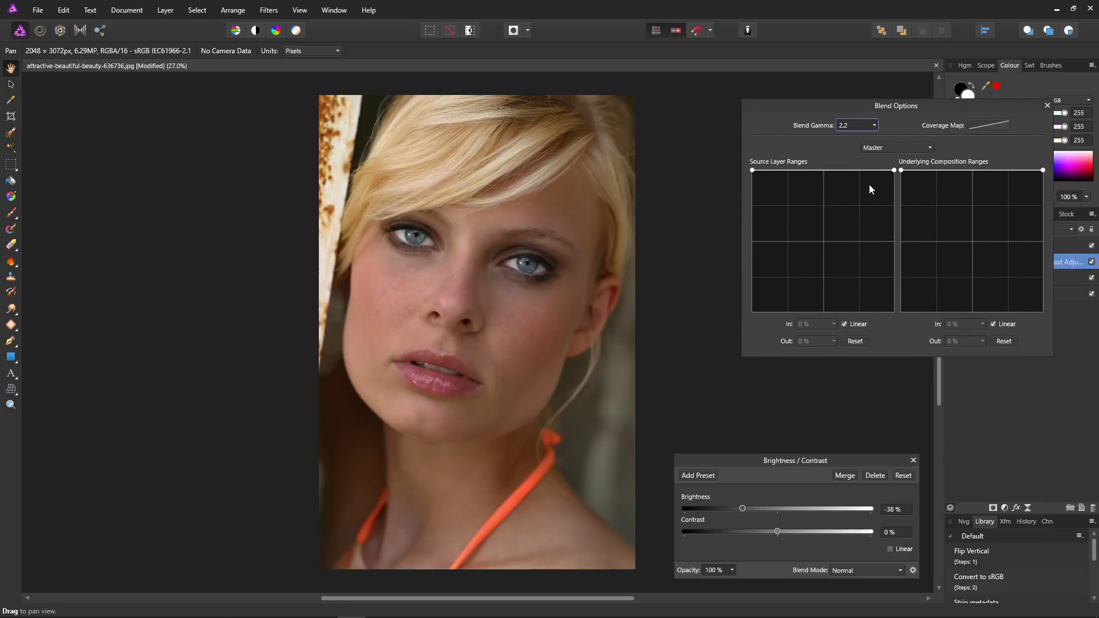
pyautogui.moveTo(895, 170); pyautogui.dragTo(857, 325)
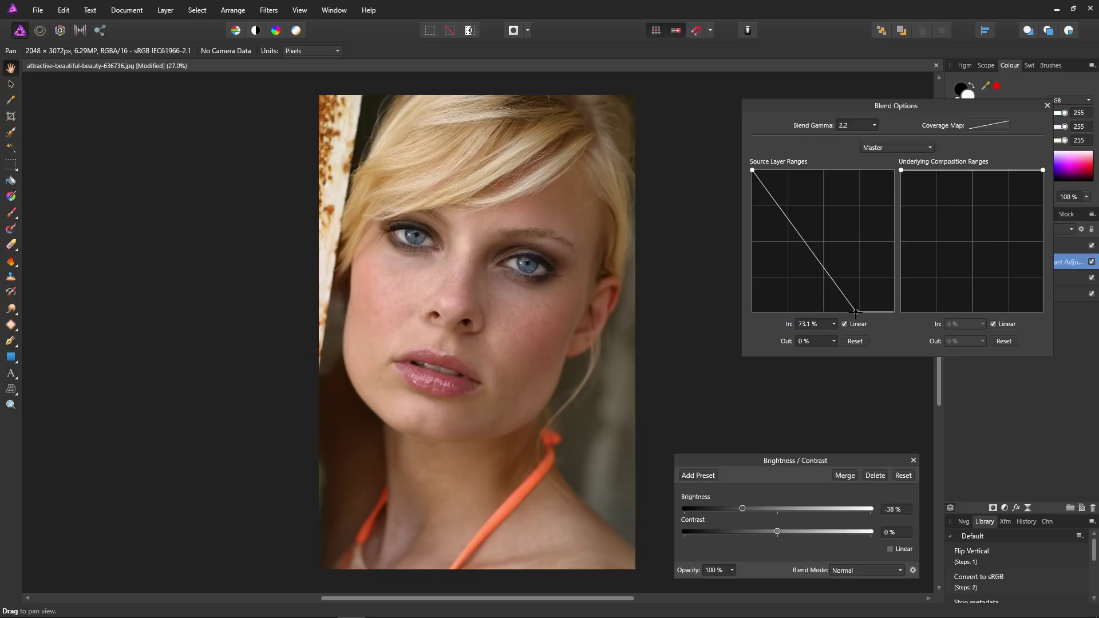
pyautogui.moveTo(856, 312)
pyautogui.mouseDown()
pyautogui.moveTo(808, 314)
pyautogui.moveTo(856, 319)
pyautogui.mouseUp()
pyautogui.click(752, 170)
pyautogui.moveTo(755, 173); pyautogui.dragTo(778, 172)
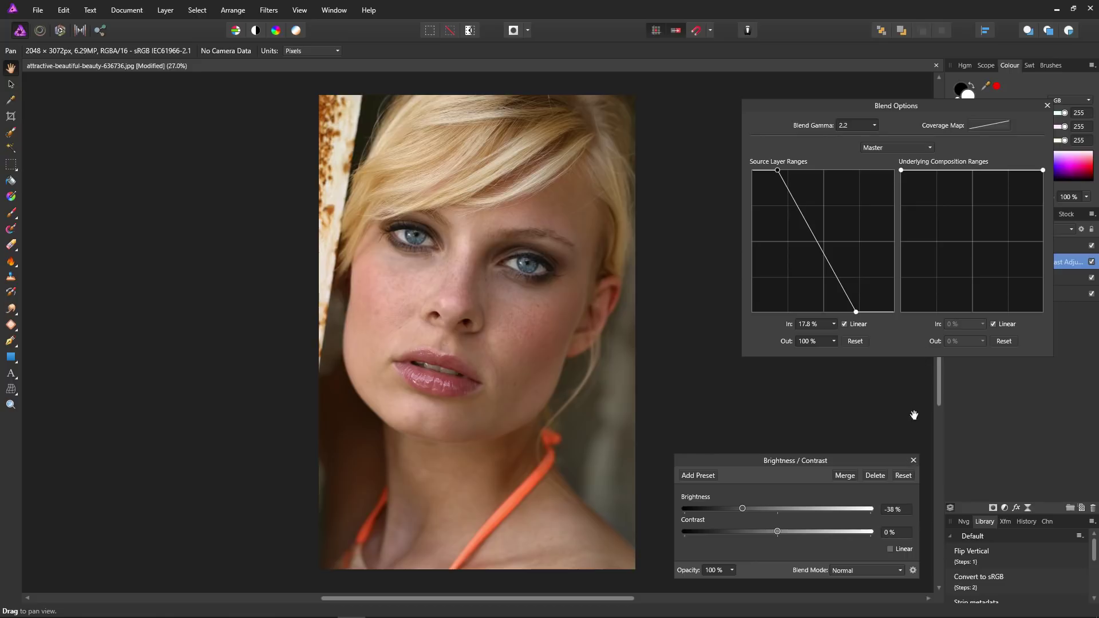
pyautogui.click(1046, 106)
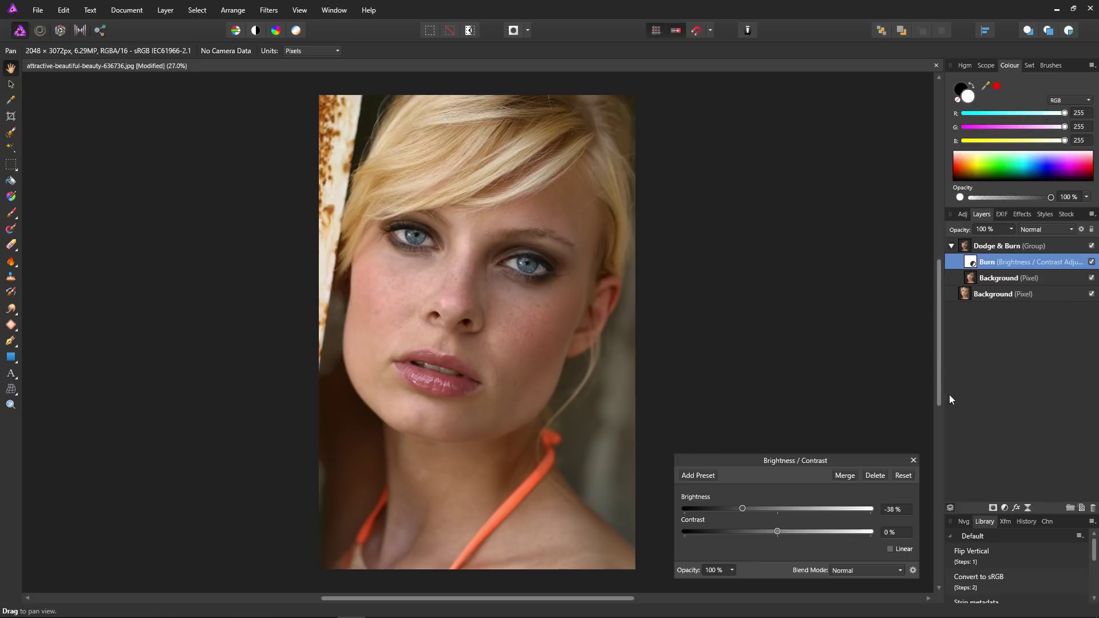
# Step: Add another Brightness/Contrast adjustment with brightness raised for dodging
pyautogui.click(913, 460)
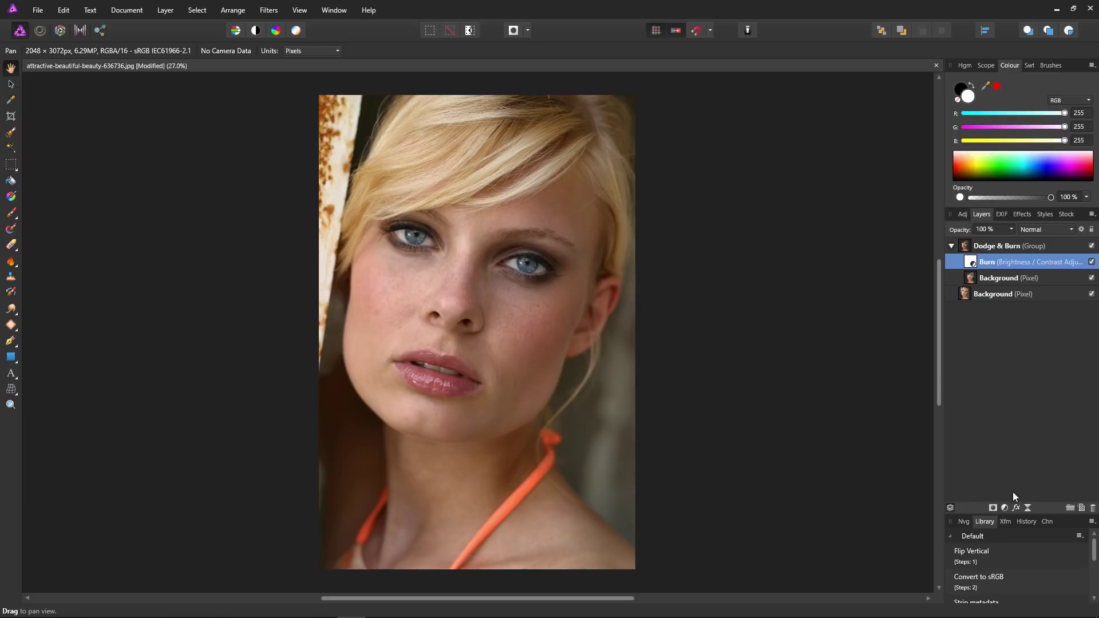
pyautogui.click(1005, 507)
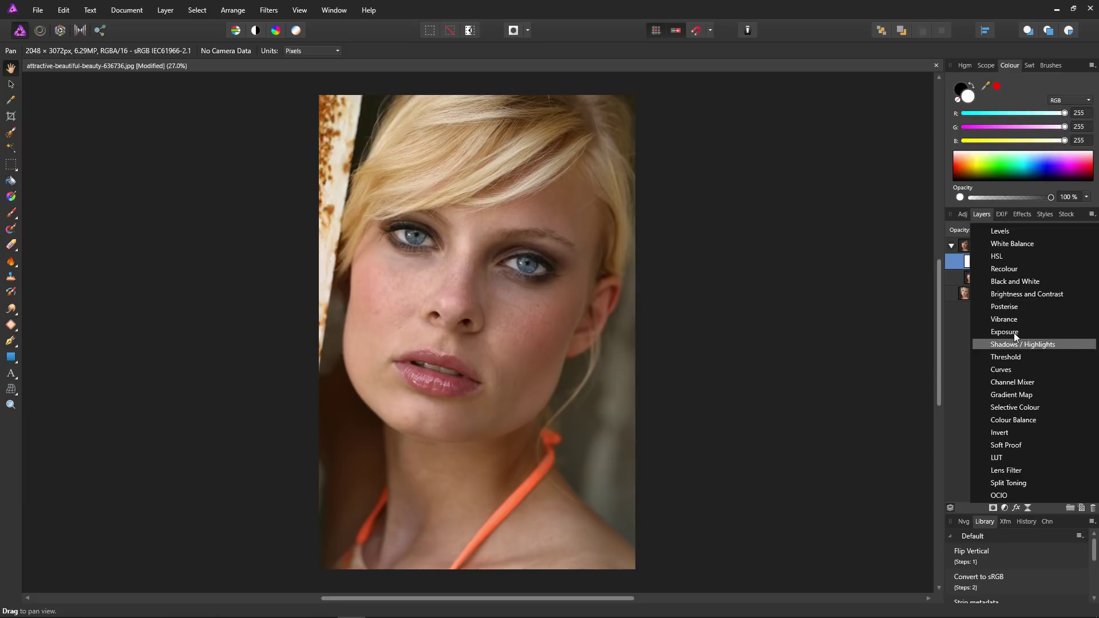
pyautogui.click(1015, 294)
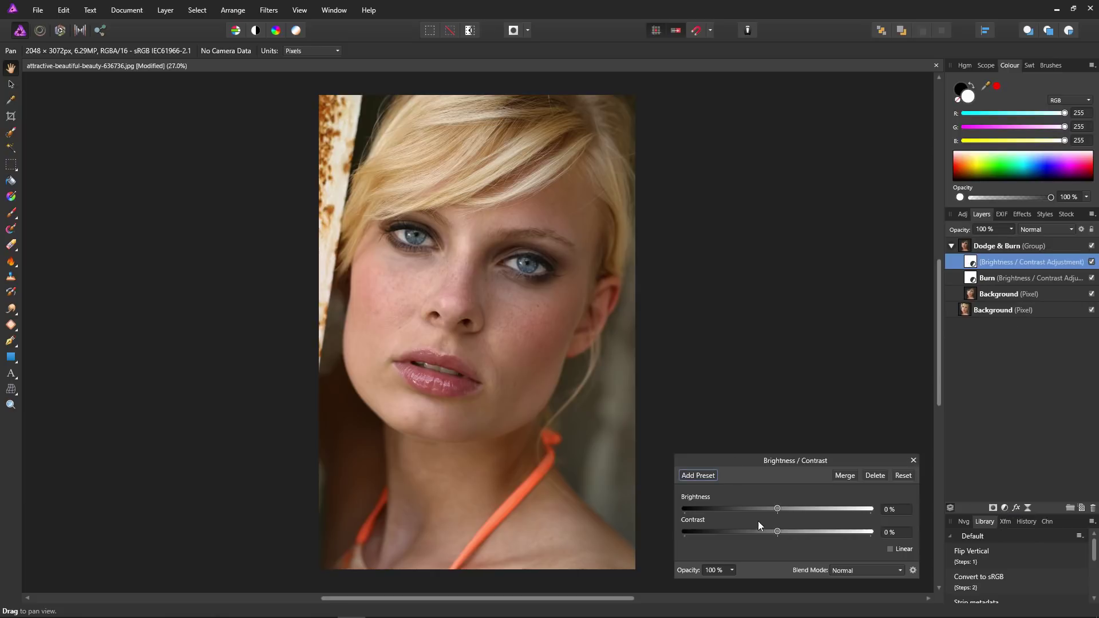
pyautogui.moveTo(780, 508); pyautogui.dragTo(817, 513)
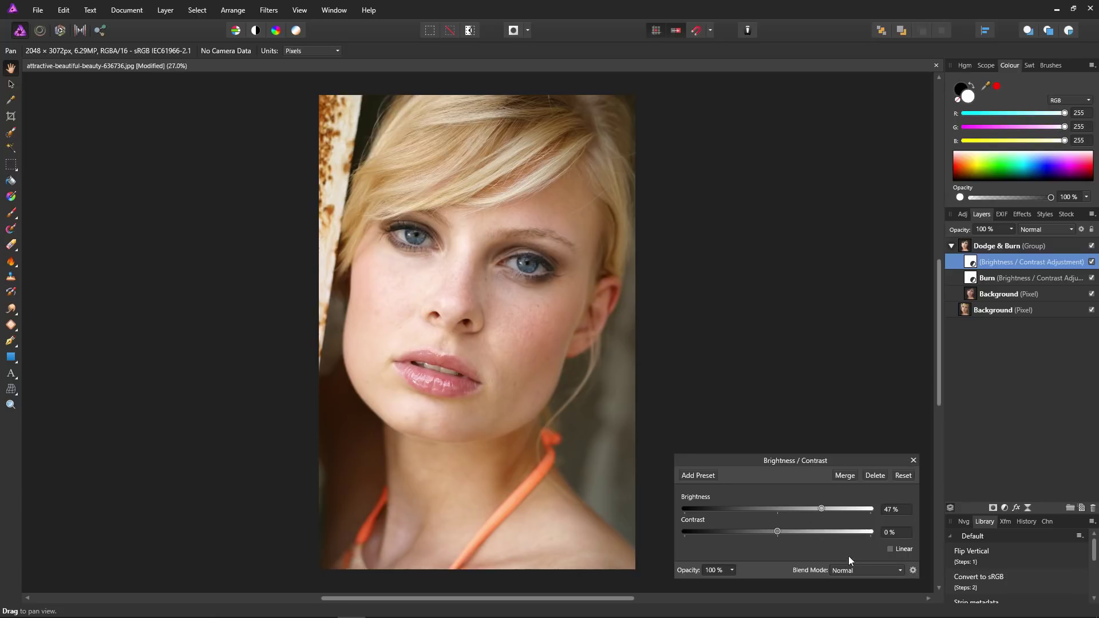
# Step: Adjust its Source Layer Ranges curve to restrict the brightening to lighter tones
pyautogui.click(913, 571)
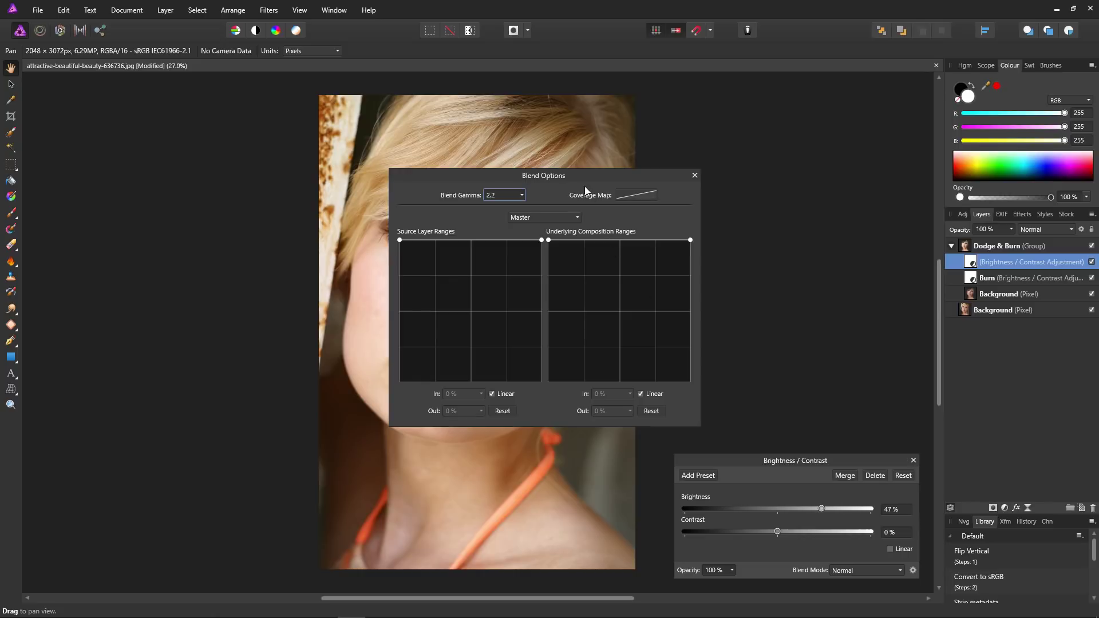
pyautogui.moveTo(589, 177); pyautogui.dragTo(907, 121)
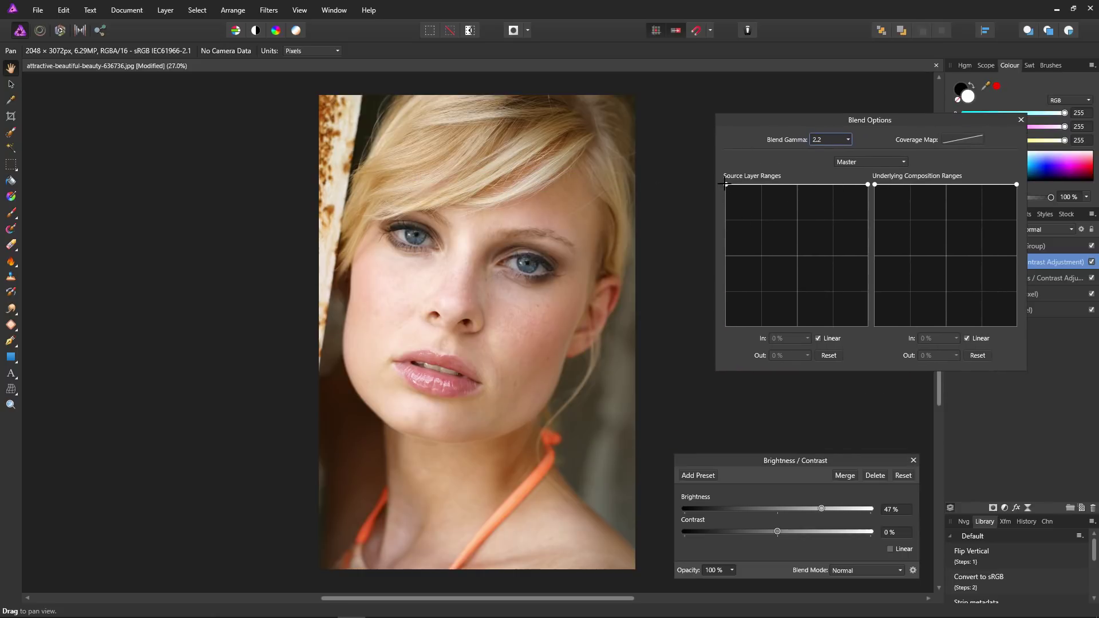
pyautogui.moveTo(725, 184); pyautogui.dragTo(809, 349)
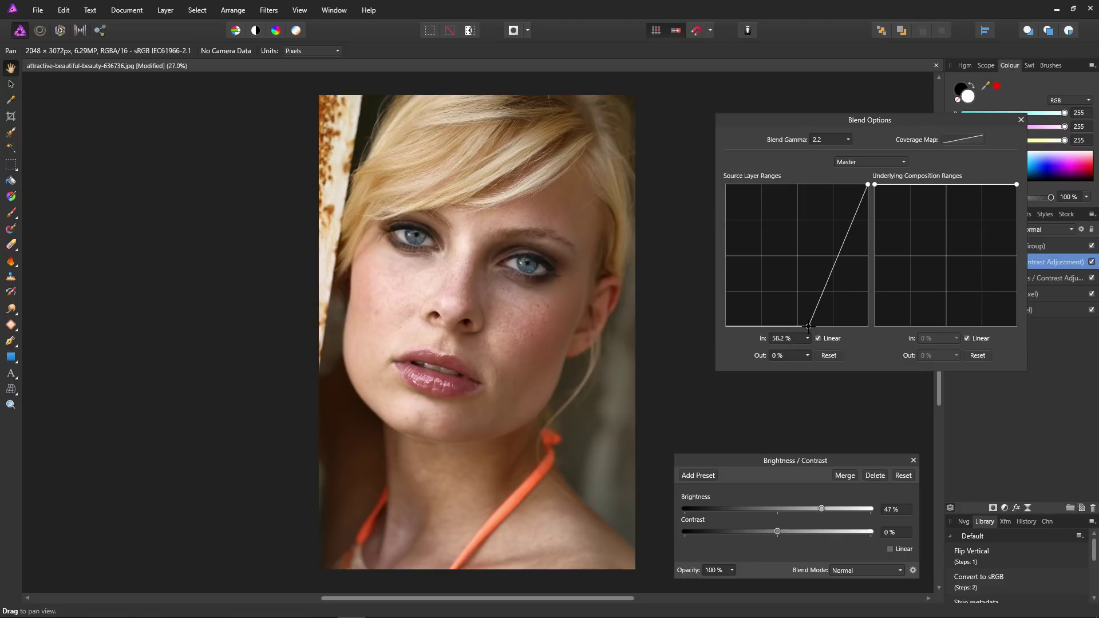
pyautogui.moveTo(808, 326)
pyautogui.mouseDown()
pyautogui.moveTo(785, 336)
pyautogui.moveTo(795, 337)
pyautogui.mouseUp()
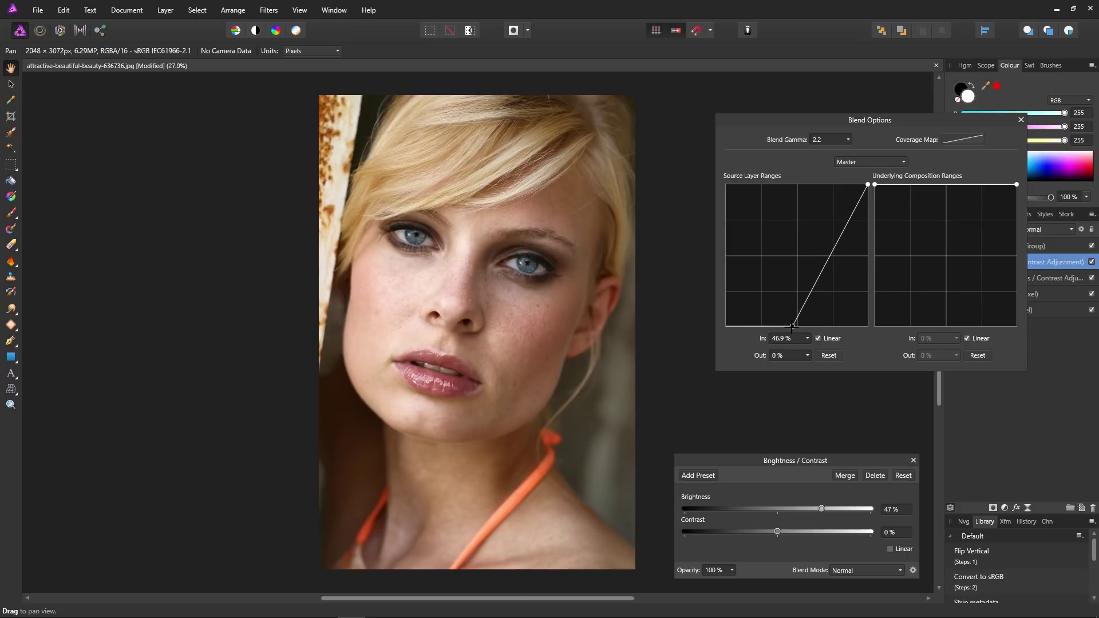
pyautogui.moveTo(792, 326); pyautogui.dragTo(803, 326)
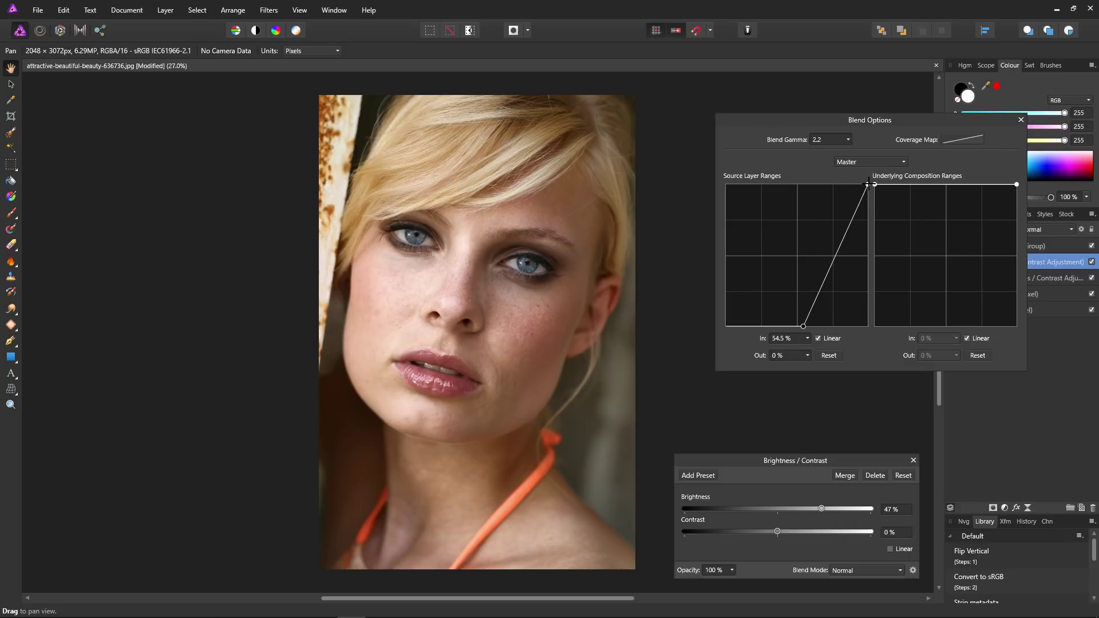
pyautogui.moveTo(868, 185); pyautogui.dragTo(860, 185)
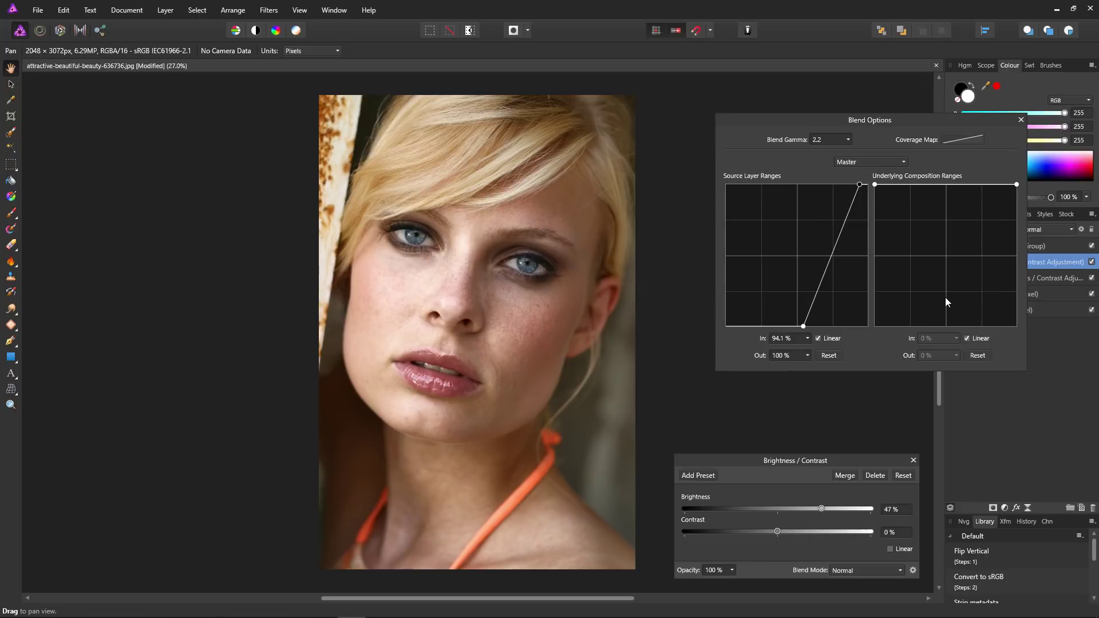
pyautogui.click(1020, 121)
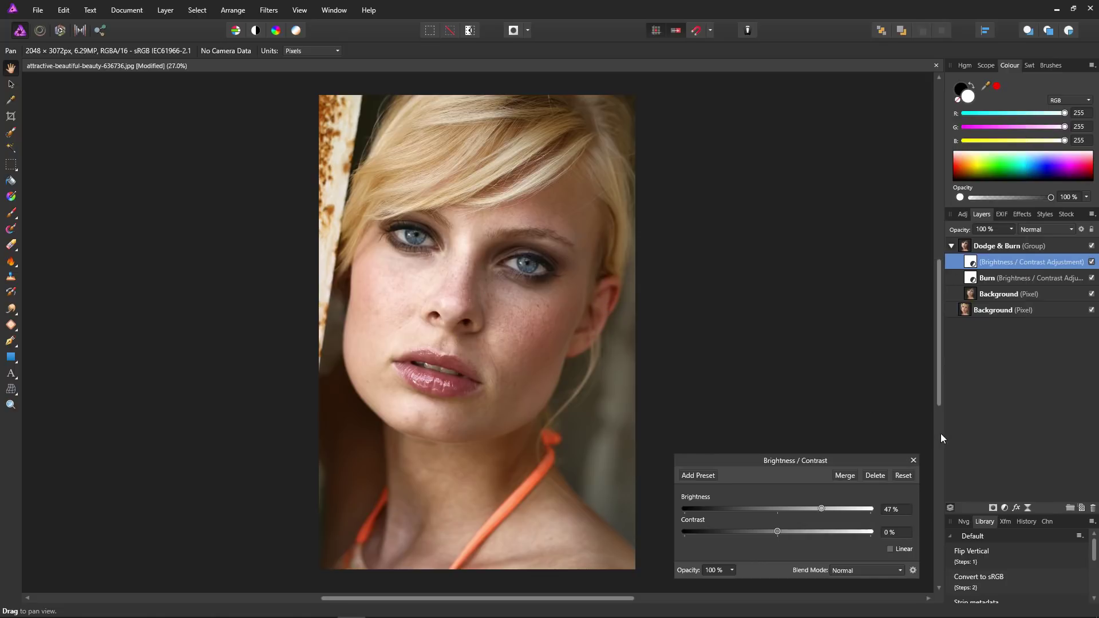
# Step: Rename the brightening adjustment layer to 'Dodge'
pyautogui.click(914, 460)
pyautogui.doubleClick(988, 262)
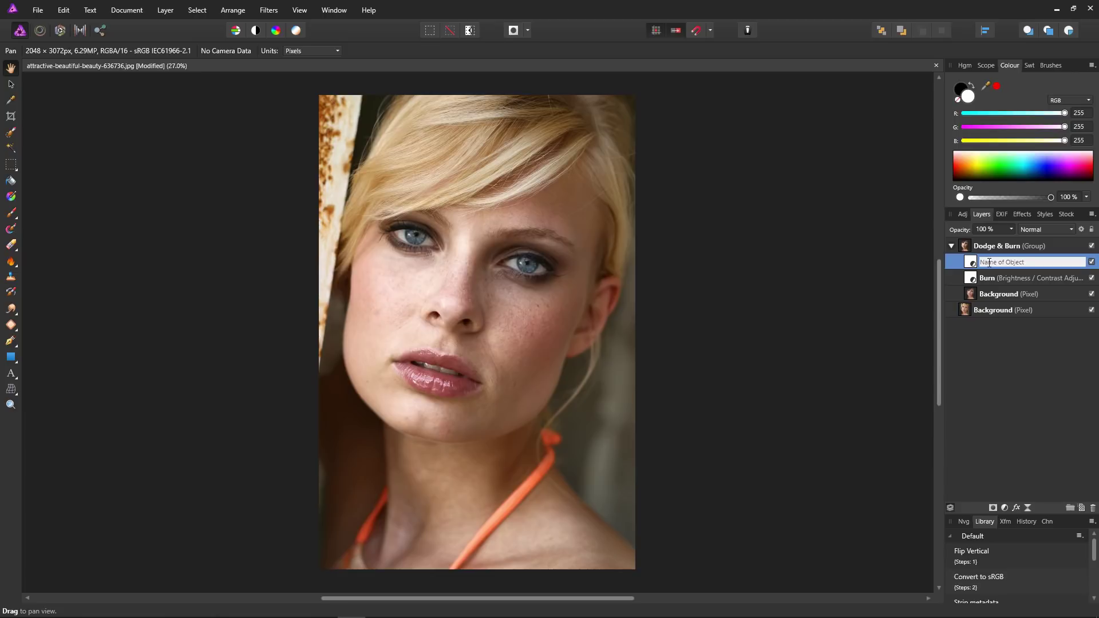
pyautogui.write('Dodge')
pyautogui.press('Return')
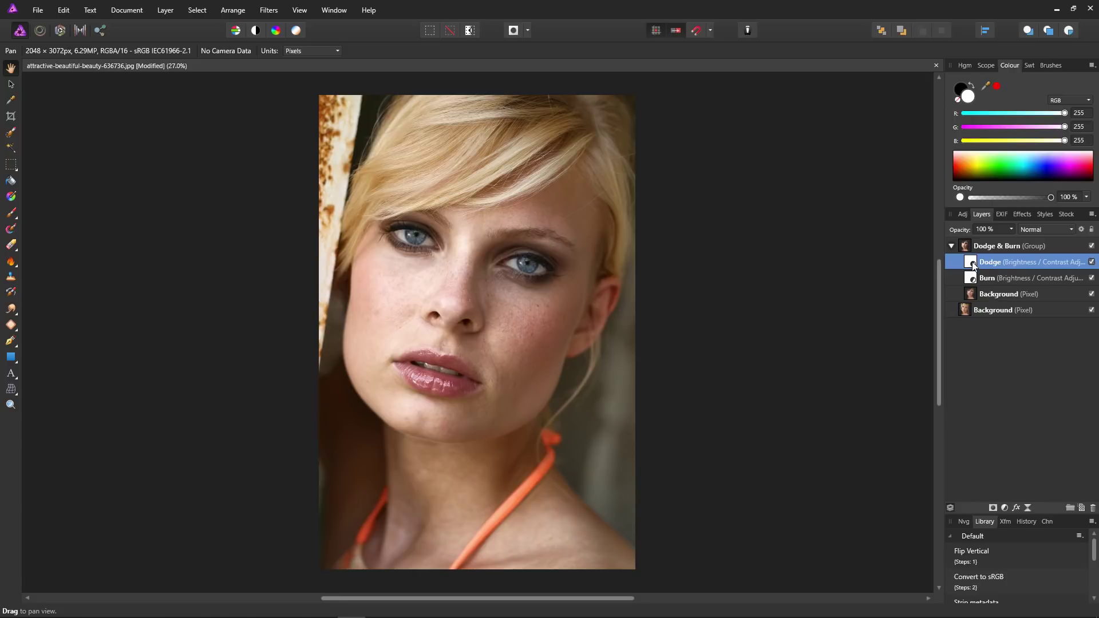
# Step: Add a third Brightness/Contrast adjustment above Dodge with brightness at -16%
pyautogui.click(1005, 507)
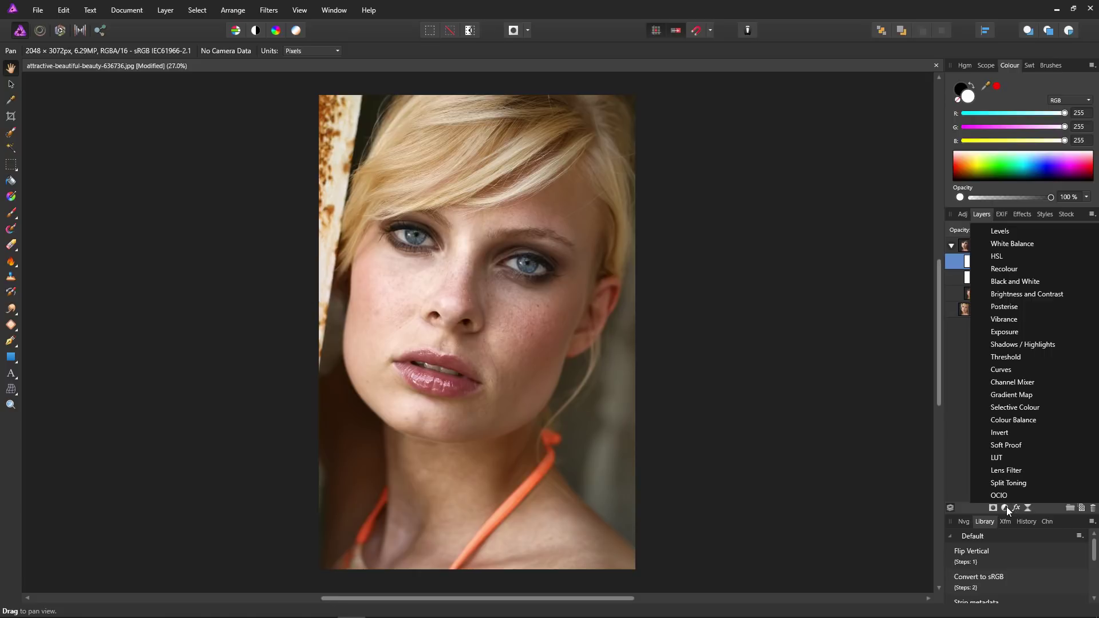
pyautogui.click(1011, 294)
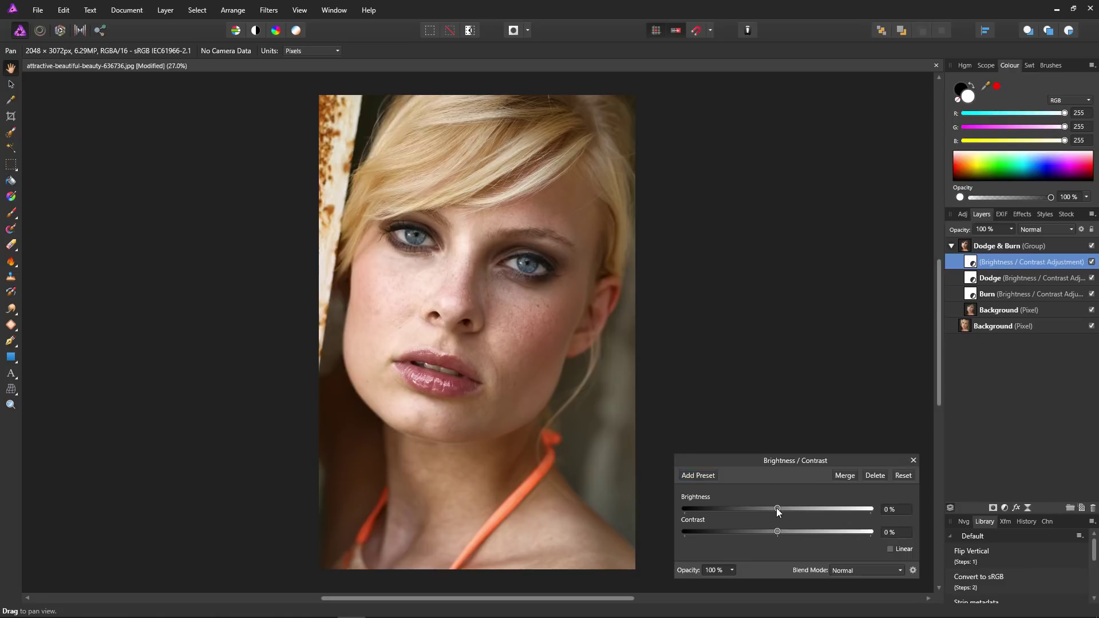
pyautogui.moveTo(776, 507); pyautogui.dragTo(760, 515)
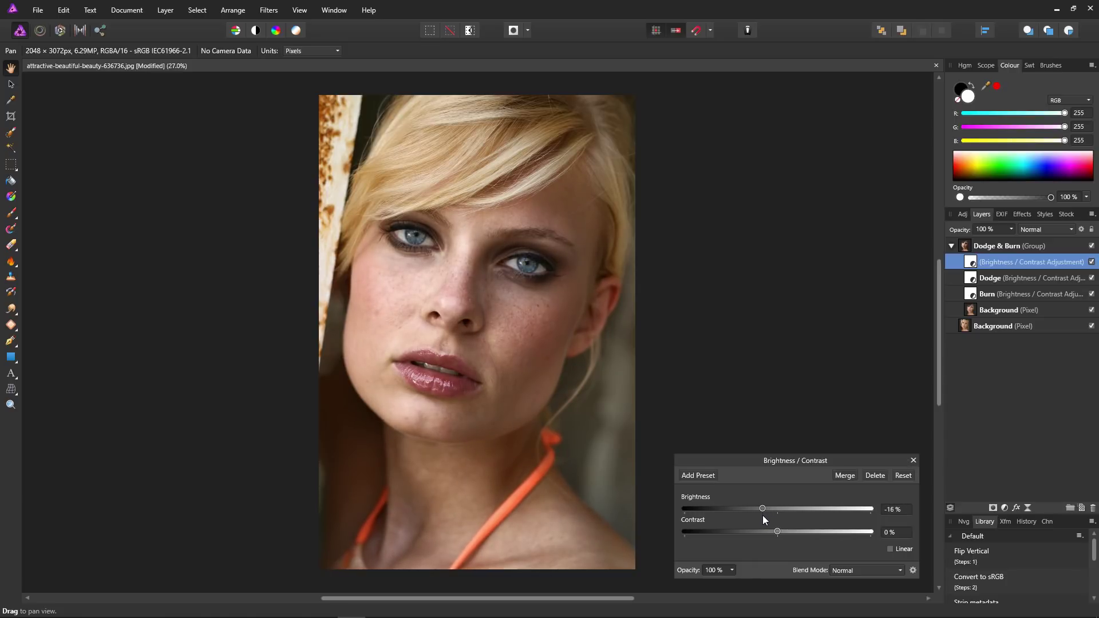
# Step: Set the Burn adjustment layer's Brightness to -31%
pyautogui.click(913, 465)
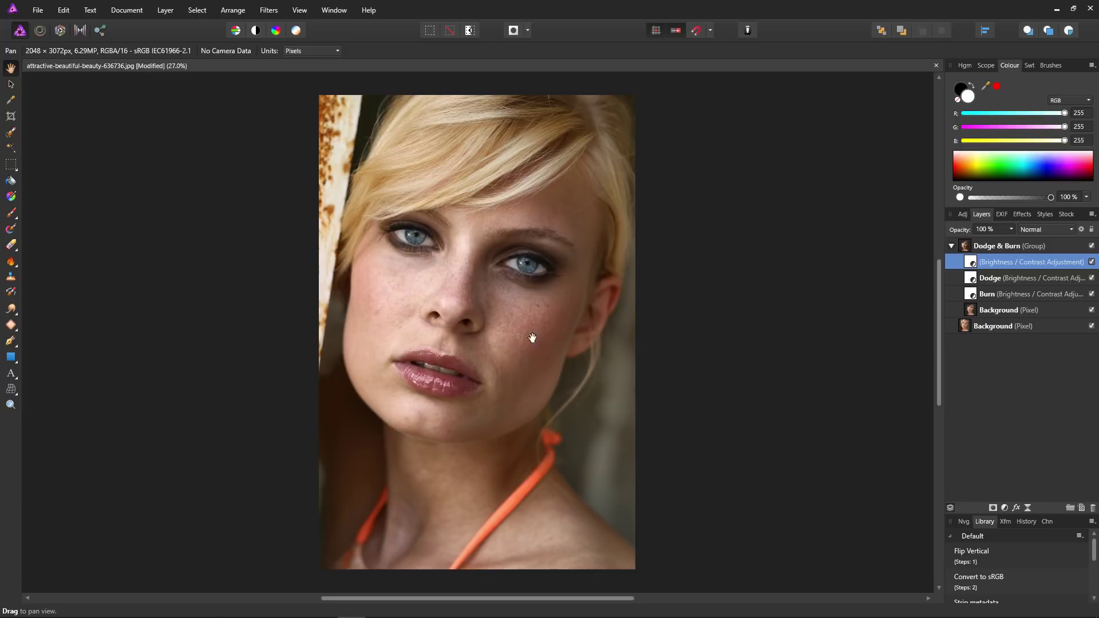
pyautogui.click(971, 299)
pyautogui.doubleClick(971, 297)
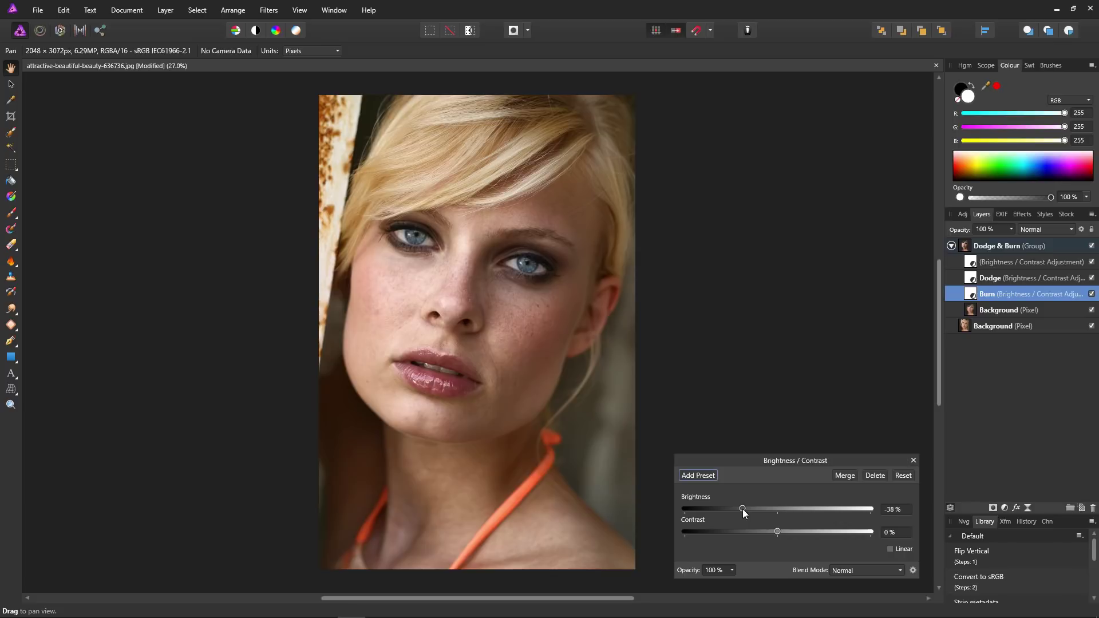
pyautogui.moveTo(743, 509); pyautogui.dragTo(749, 510)
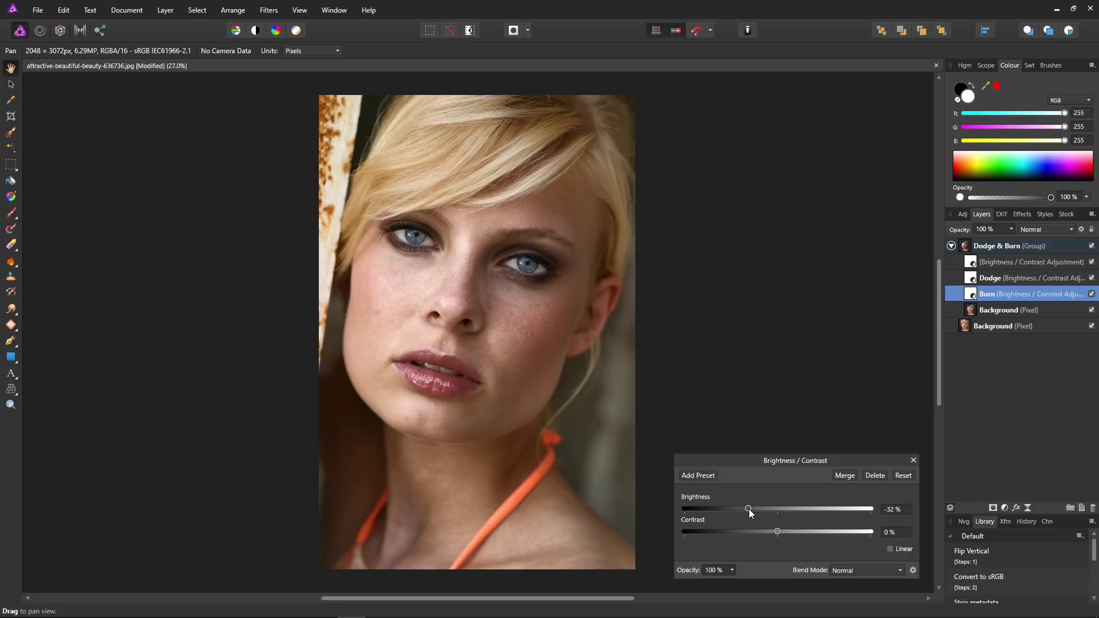
# Step: Lower the Dodge adjustment layer's Brightness from 47% to 34%
pyautogui.click(913, 461)
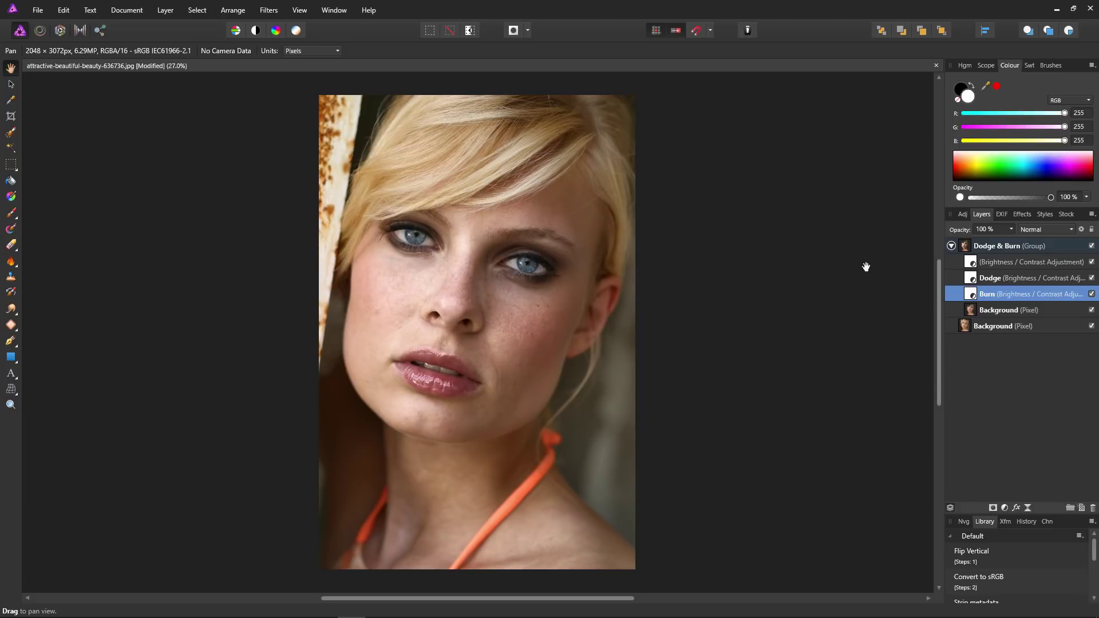
pyautogui.doubleClick(973, 277)
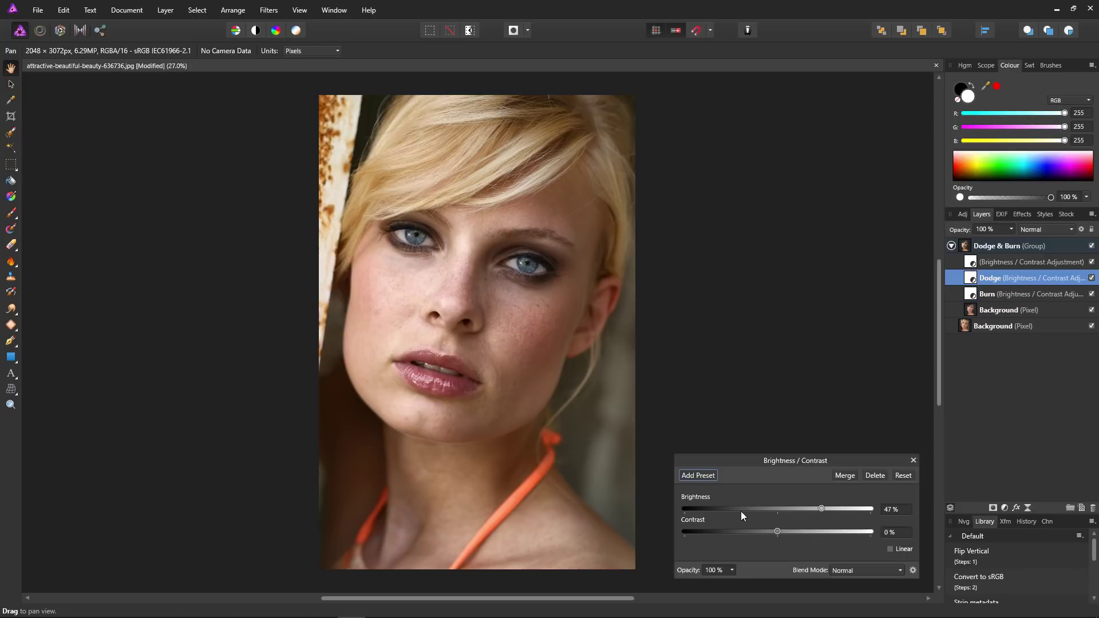
pyautogui.moveTo(822, 510); pyautogui.dragTo(809, 515)
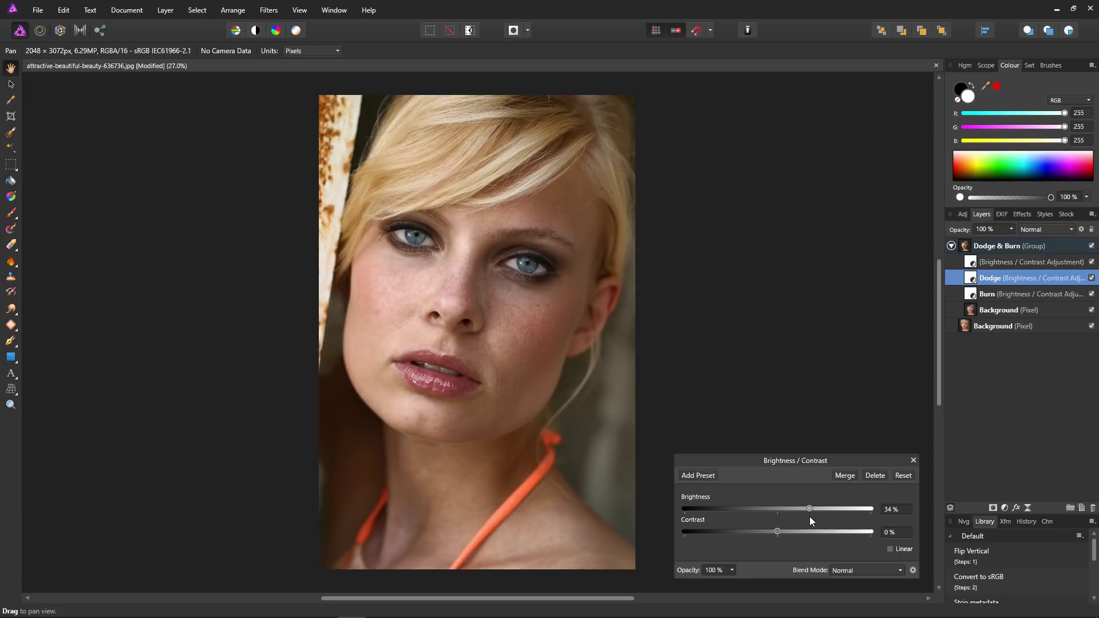
# Step: Hide and then show the Dodge & Burn group to compare the portrait before and after
pyautogui.click(913, 460)
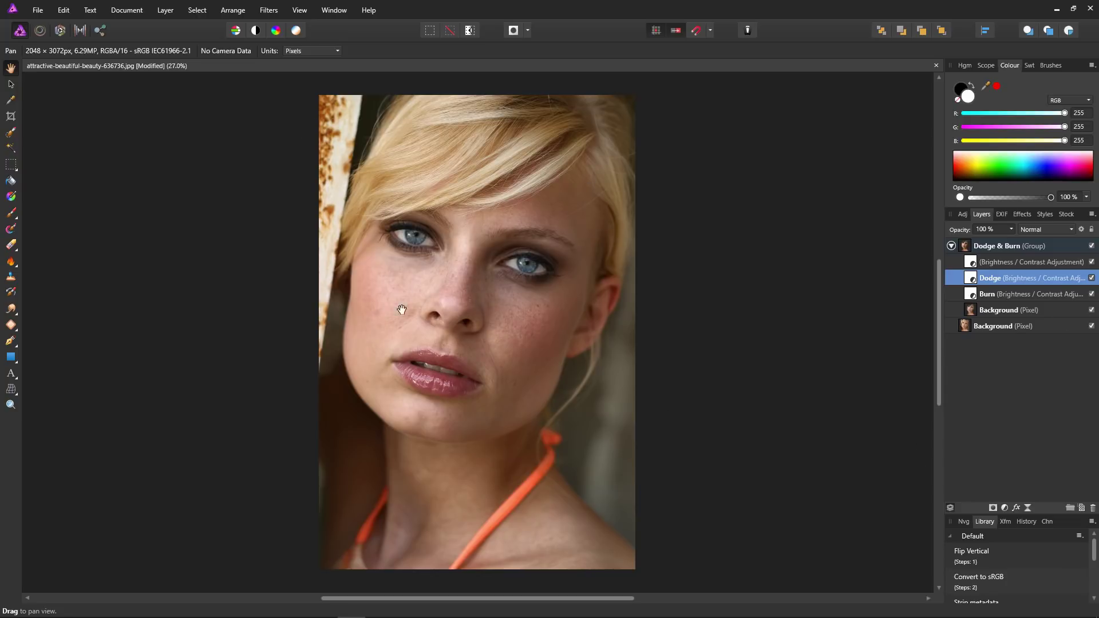
pyautogui.click(1091, 246)
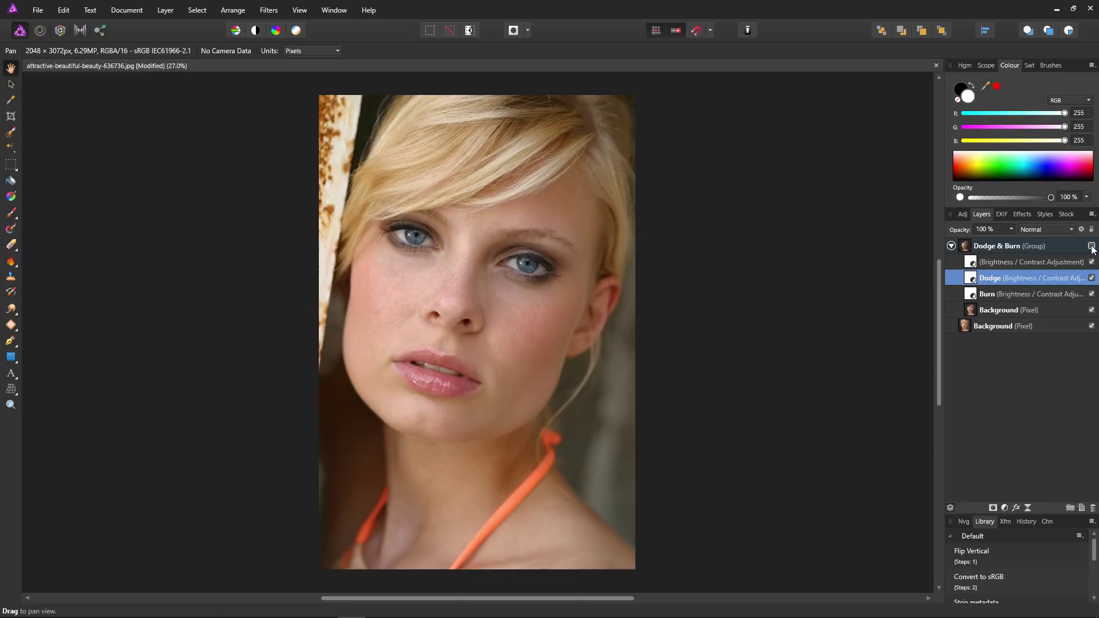
pyautogui.click(1090, 246)
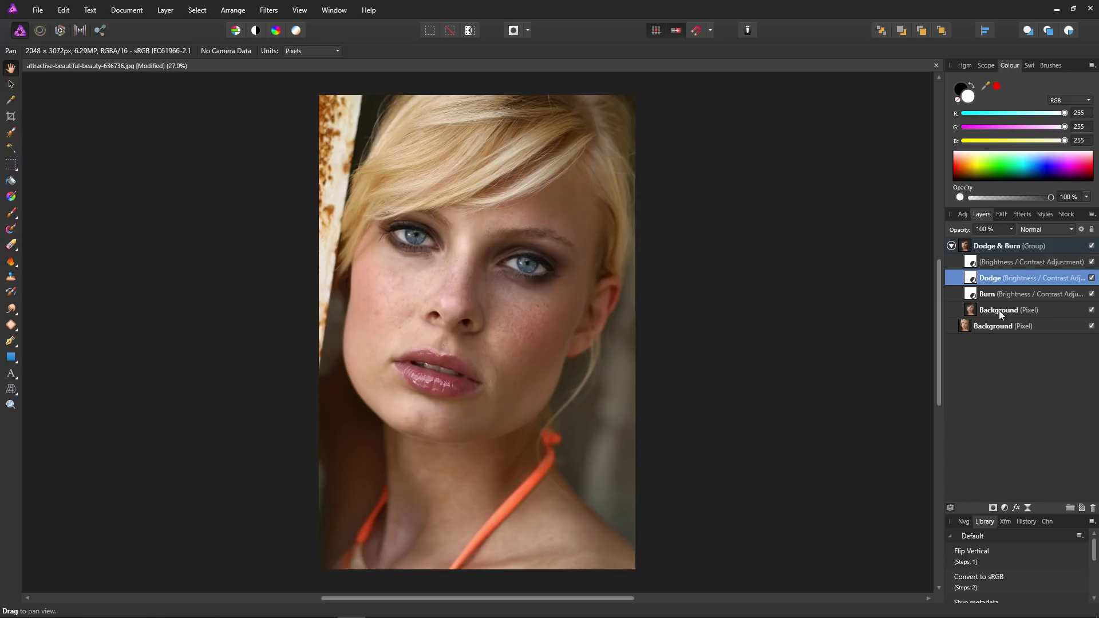
pyautogui.click(999, 263)
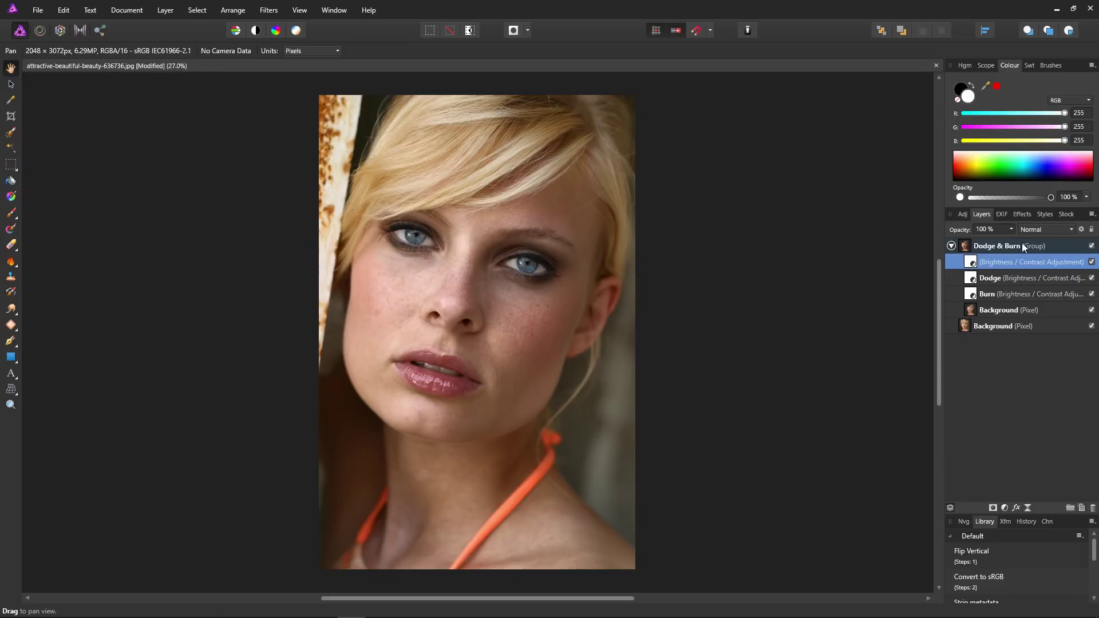
# Step: Set the Dodge & Burn group's opacity to 75% in the Layers panel
pyautogui.click(995, 246)
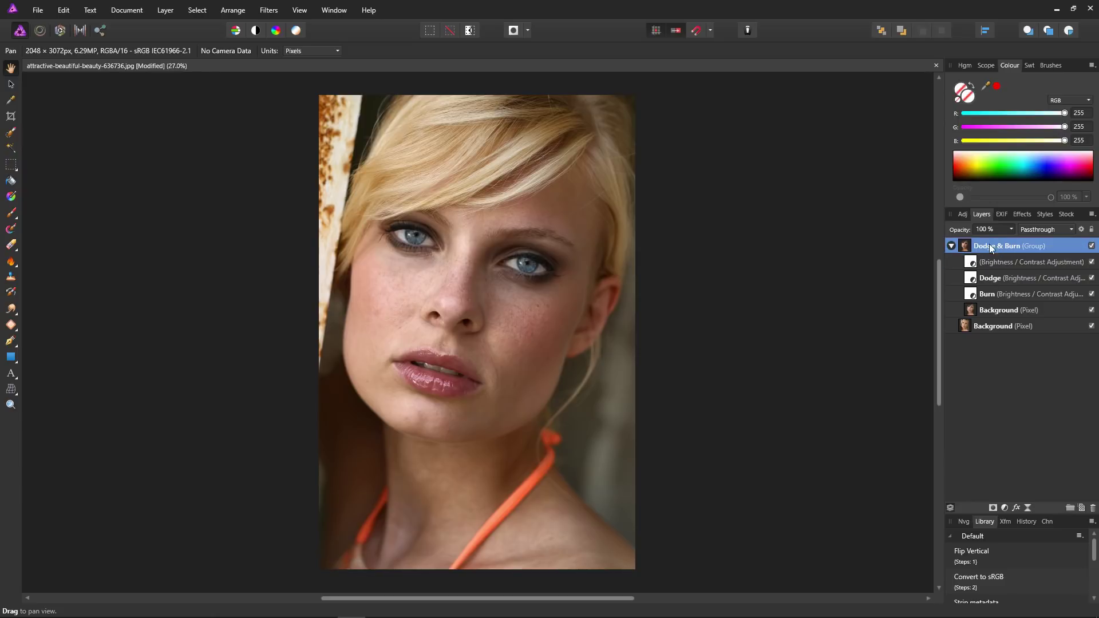
pyautogui.click(1011, 229)
pyautogui.moveTo(964, 244)
pyautogui.mouseDown()
pyautogui.moveTo(936, 245)
pyautogui.moveTo(980, 250)
pyautogui.mouseUp()
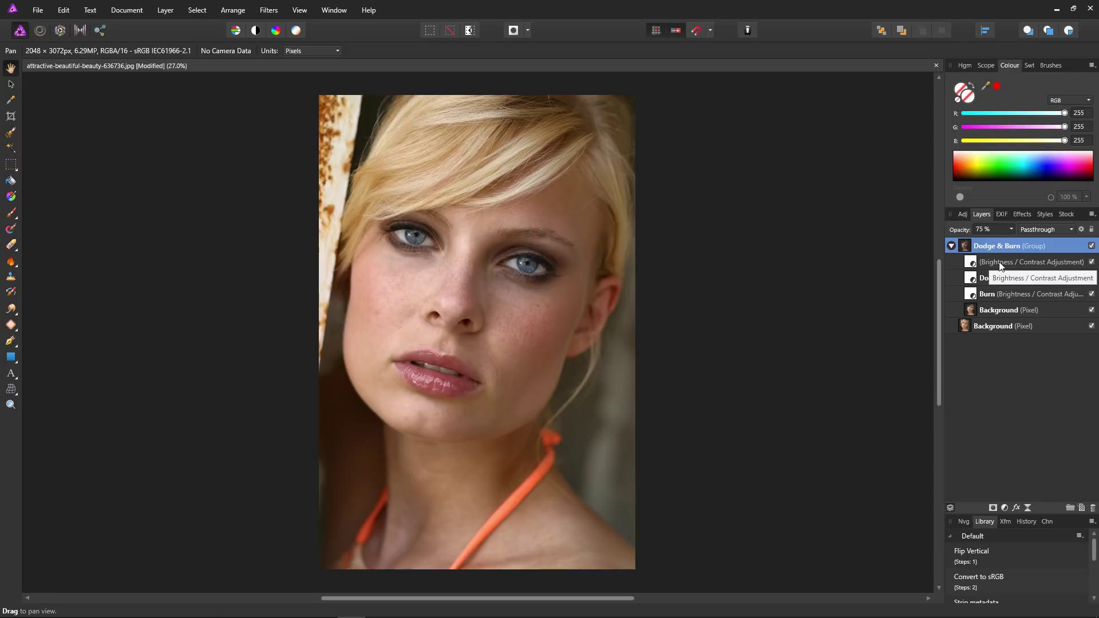
# Step: Select the unnamed brightness, Dodge and Burn adjustment layers in turn
pyautogui.click(982, 263)
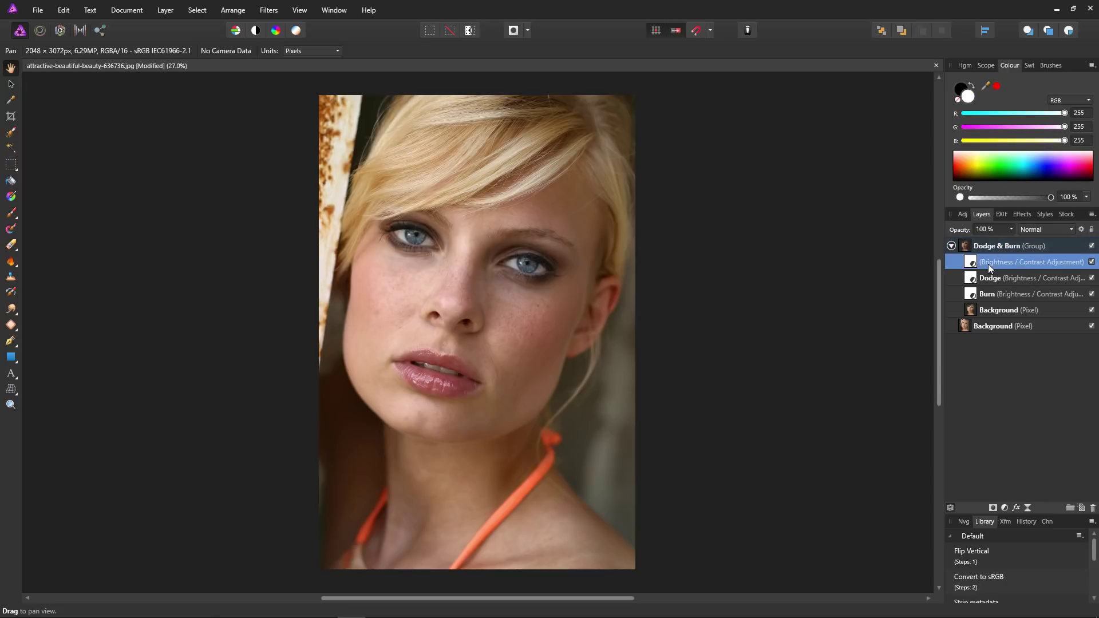
pyautogui.click(982, 277)
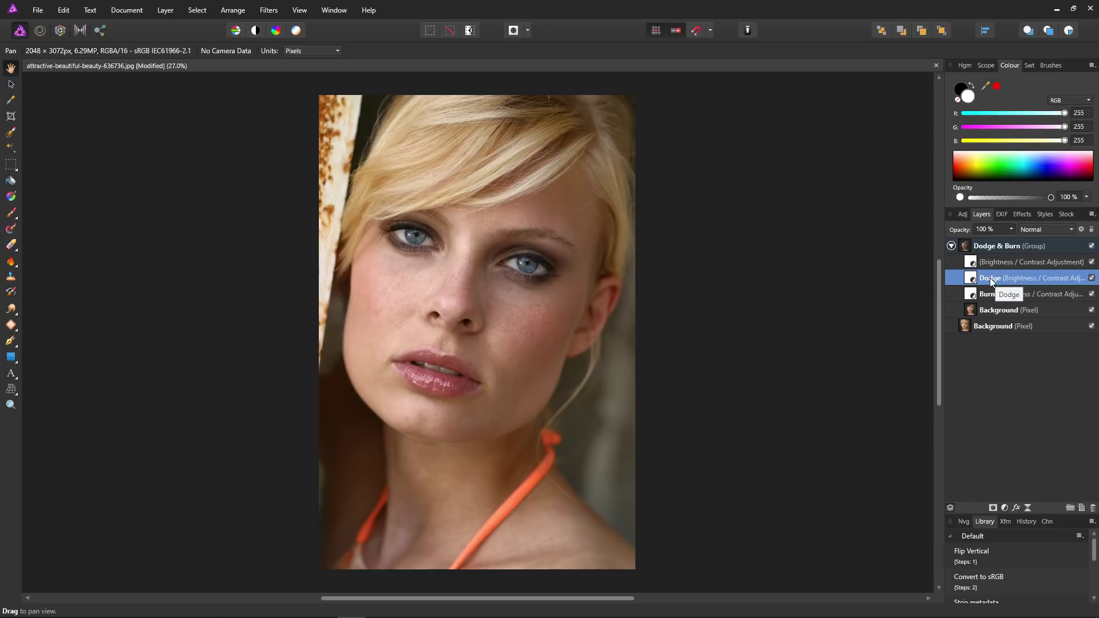
pyautogui.click(991, 293)
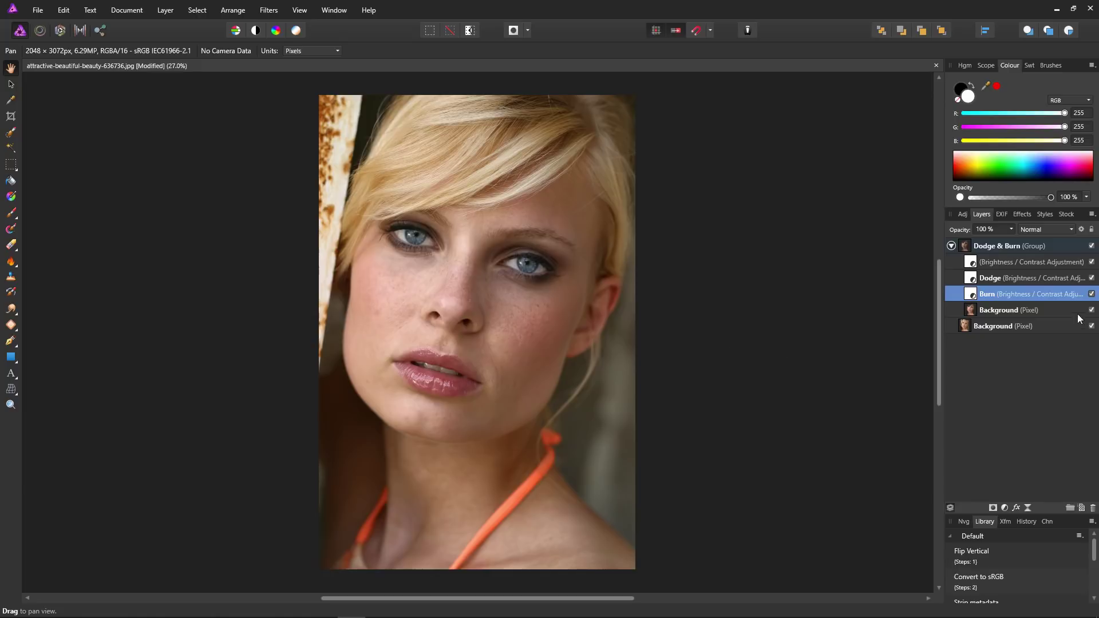
# Step: Hide and show the Dodge & Burn group twice, leaving it visible
pyautogui.click(1092, 249)
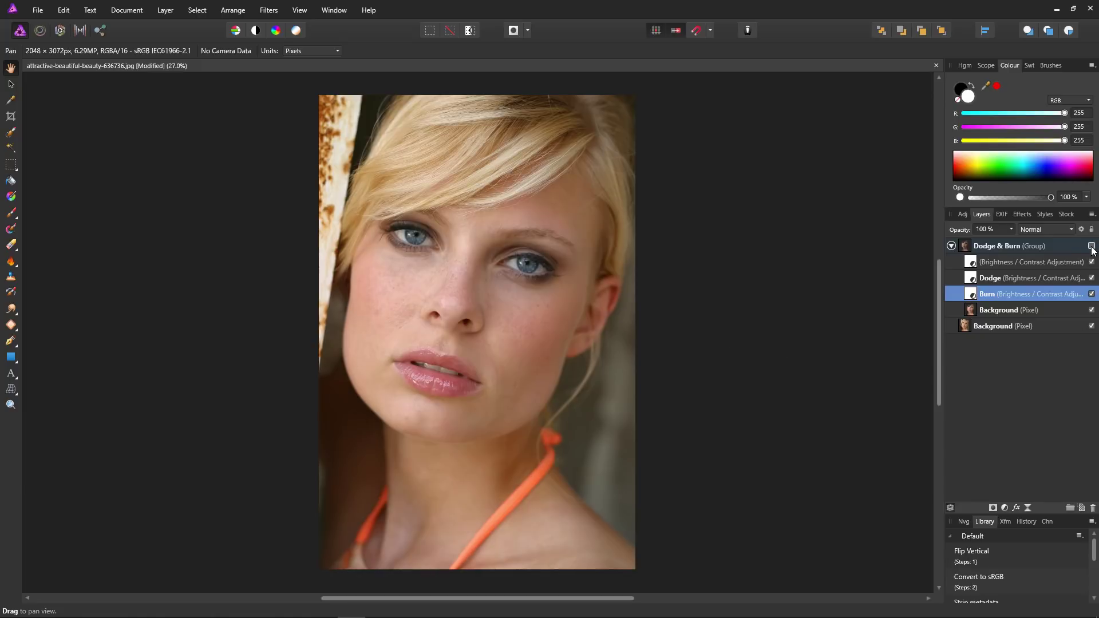
pyautogui.click(1091, 247)
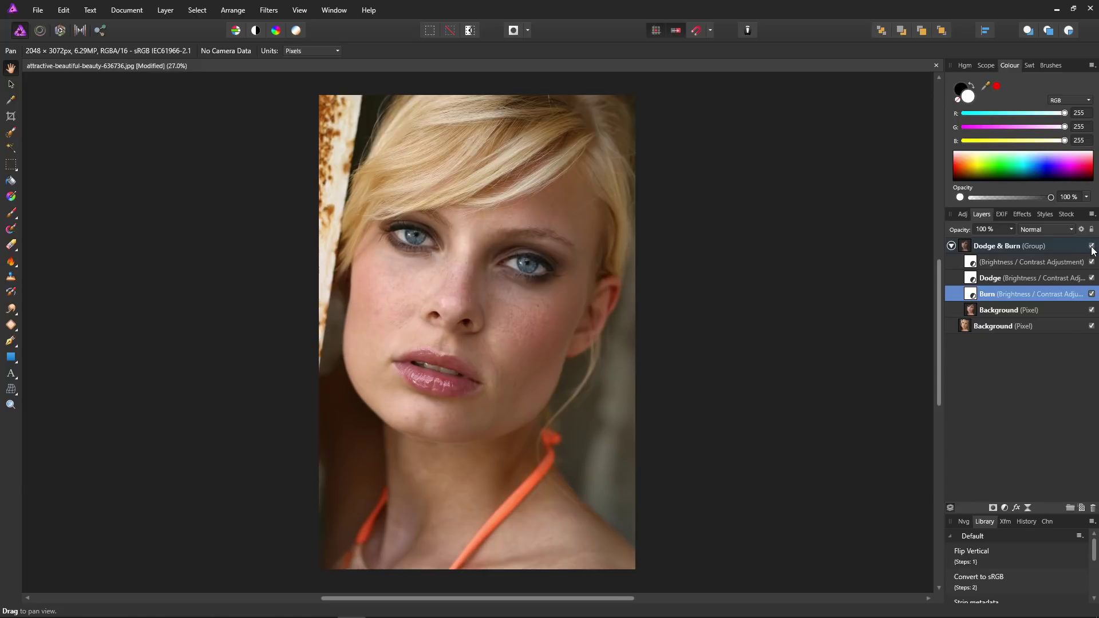
pyautogui.click(1091, 247)
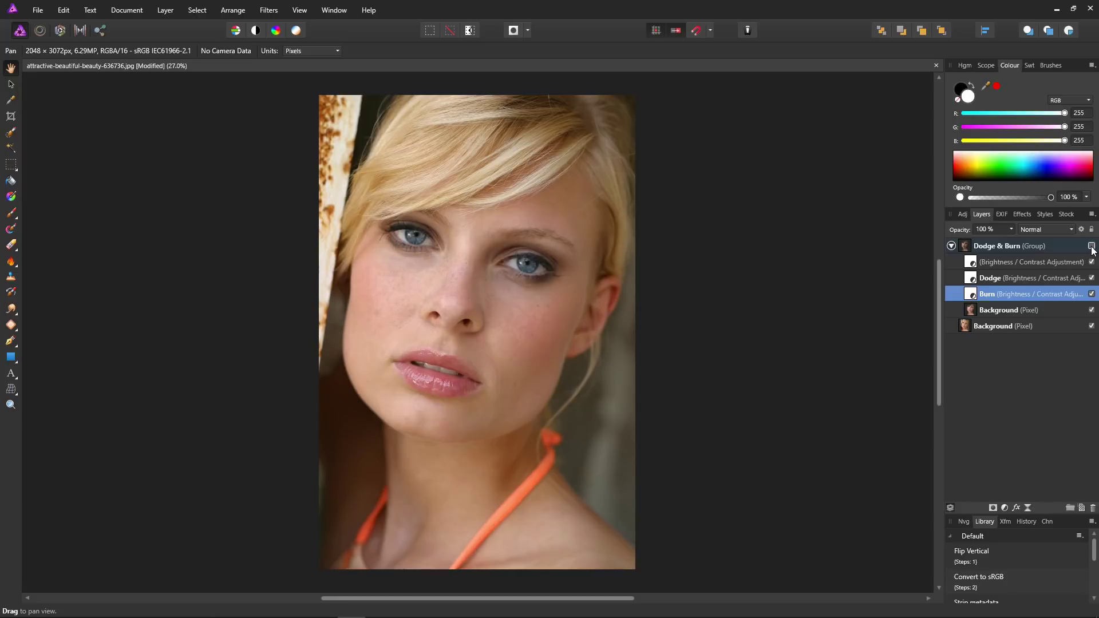
pyautogui.click(1091, 247)
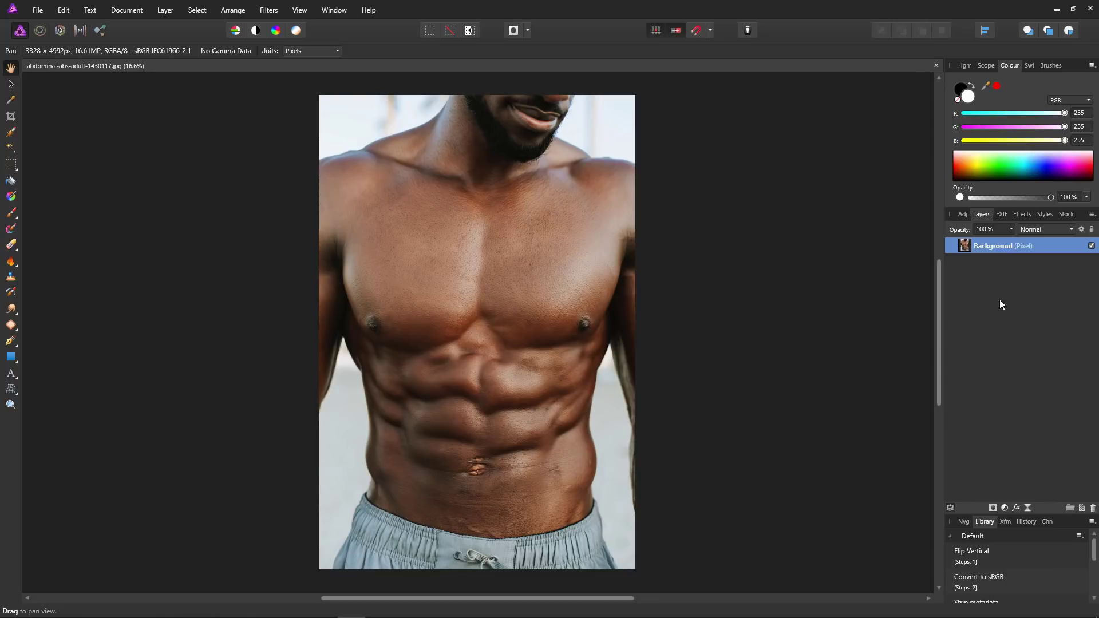
# Step: Add a Brightness/Contrast adjustment with Brightness at -61%
pyautogui.click(1005, 507)
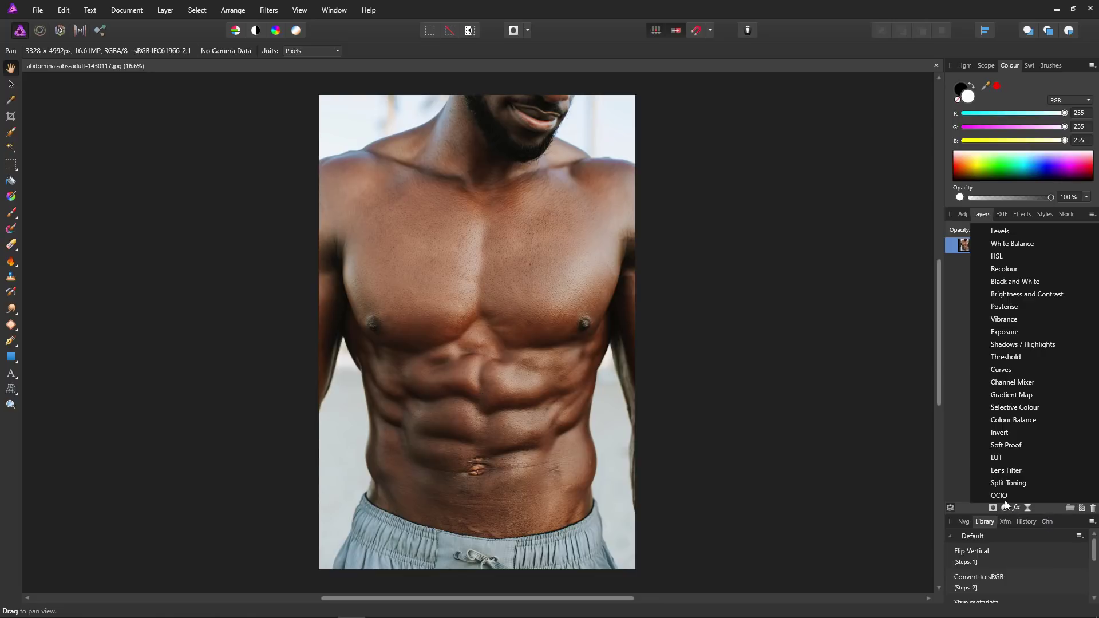
pyautogui.click(1028, 296)
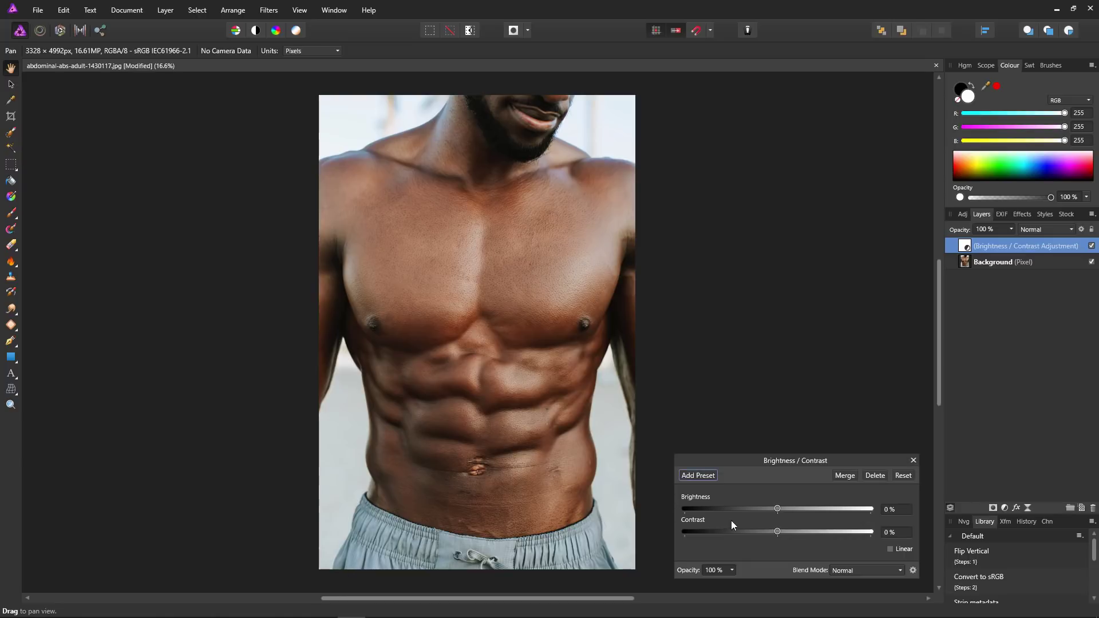
pyautogui.moveTo(778, 508); pyautogui.dragTo(721, 509)
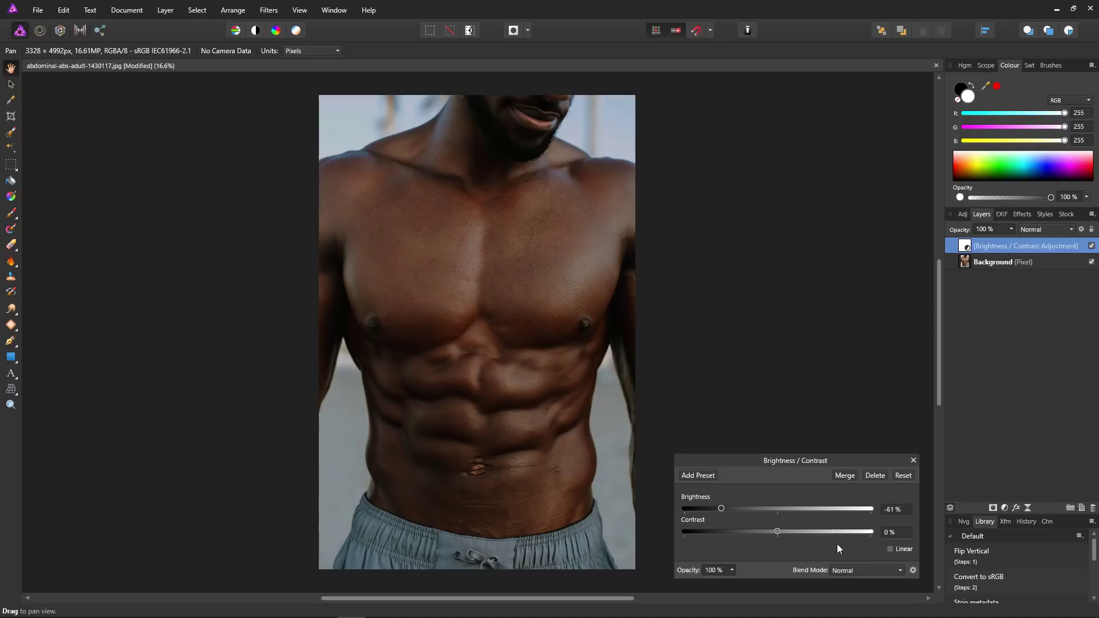
# Step: Adjust the Source Layer Ranges in Blend Options so the darkening hits only darker tones
pyautogui.click(912, 571)
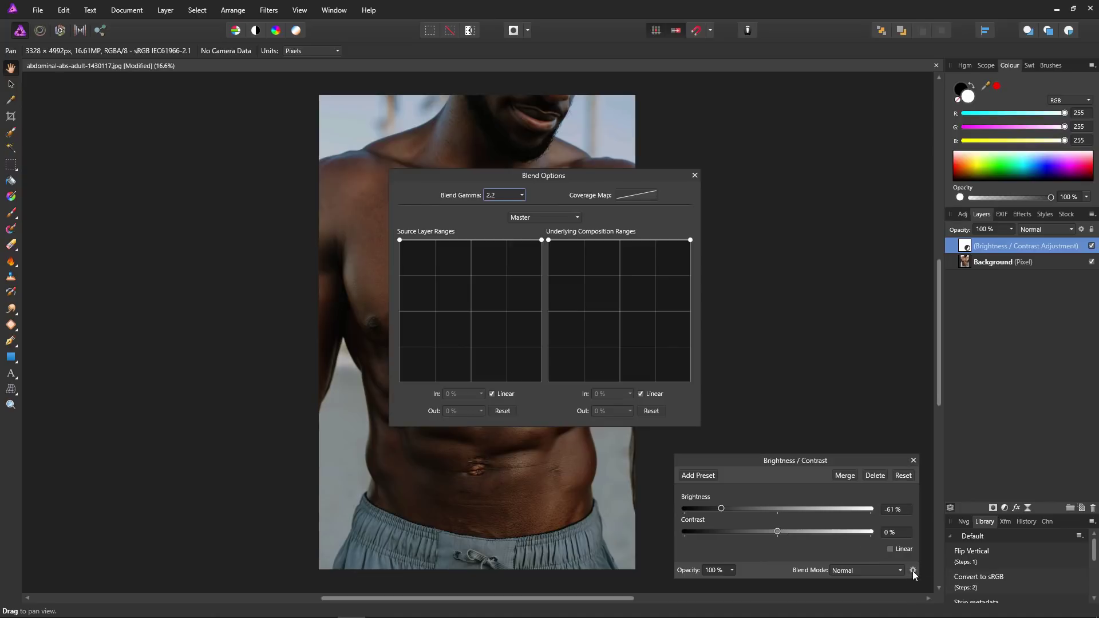
pyautogui.moveTo(554, 176); pyautogui.dragTo(876, 166)
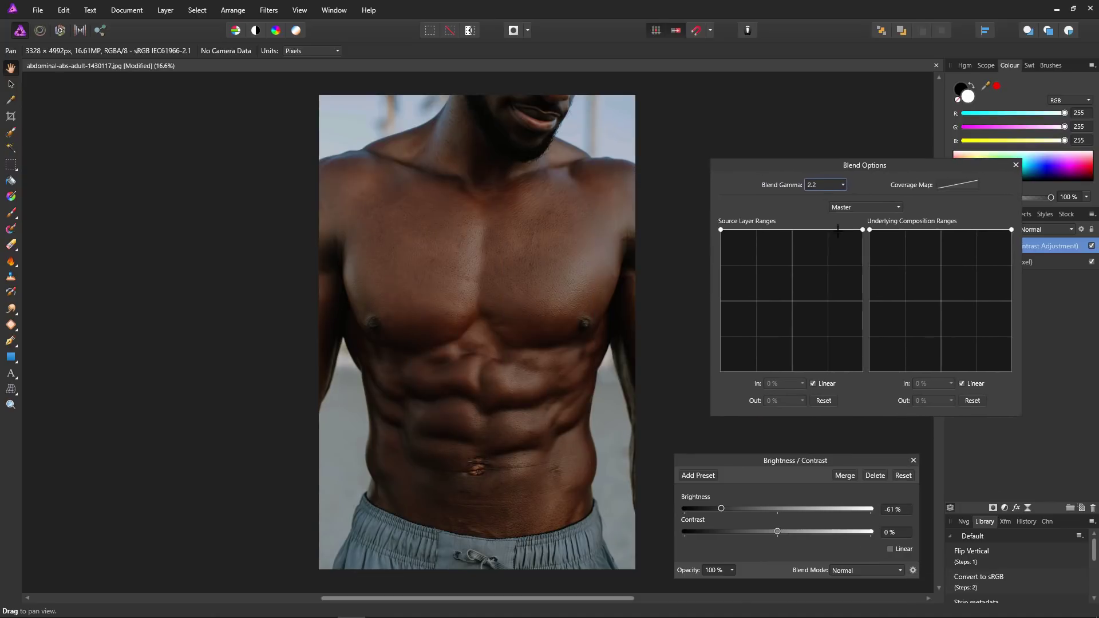
pyautogui.moveTo(863, 229); pyautogui.dragTo(770, 385)
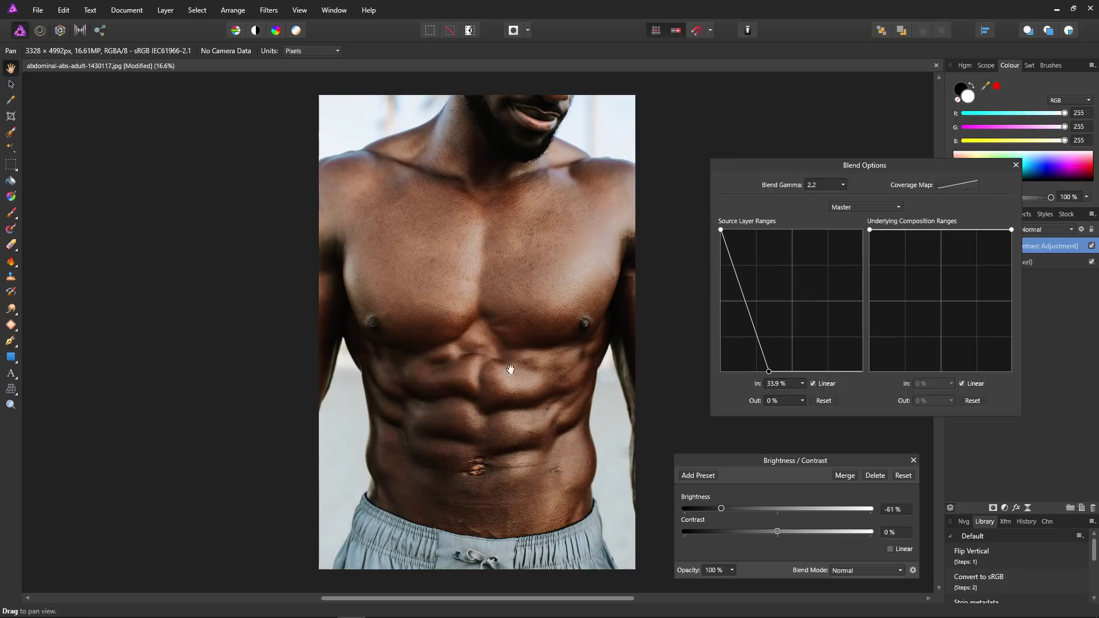
pyautogui.moveTo(721, 229); pyautogui.dragTo(740, 229)
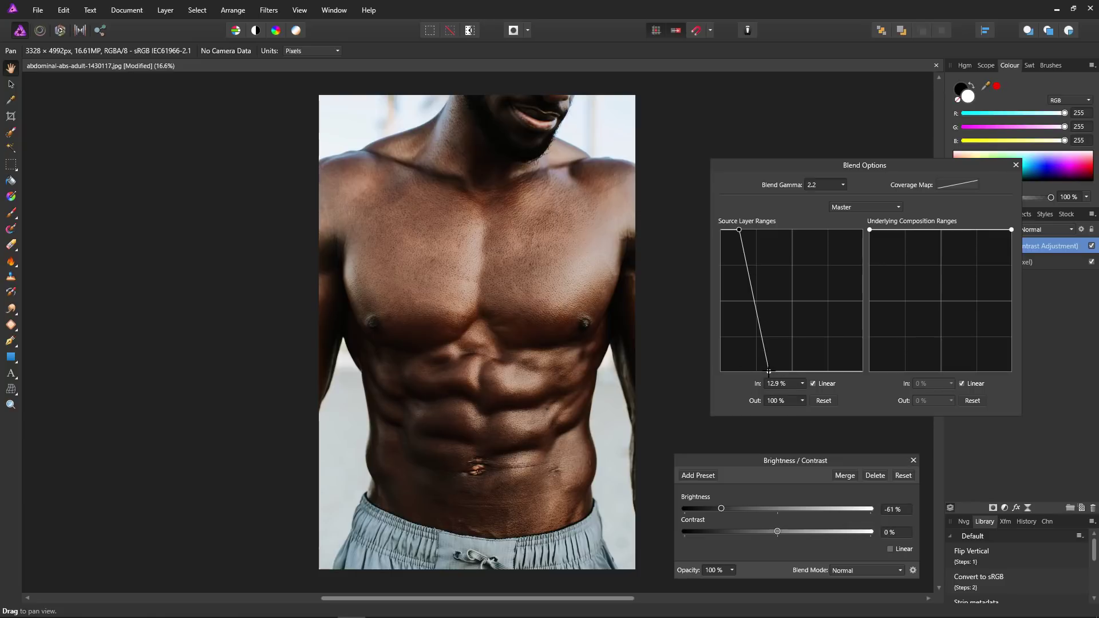
pyautogui.moveTo(768, 371); pyautogui.dragTo(769, 372)
pyautogui.click(1016, 165)
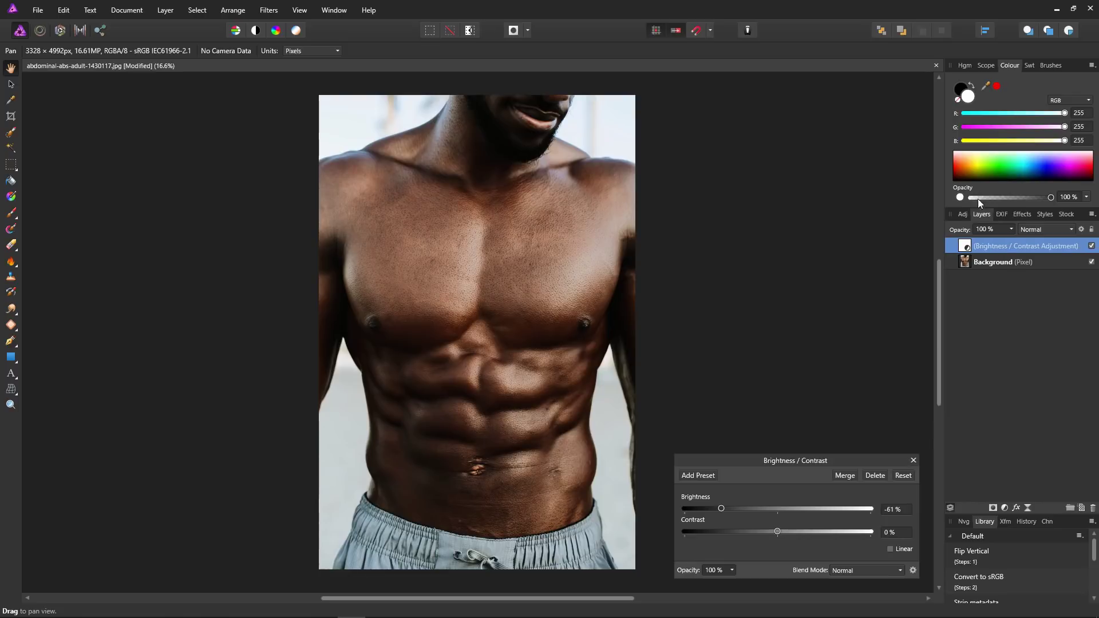
pyautogui.click(913, 461)
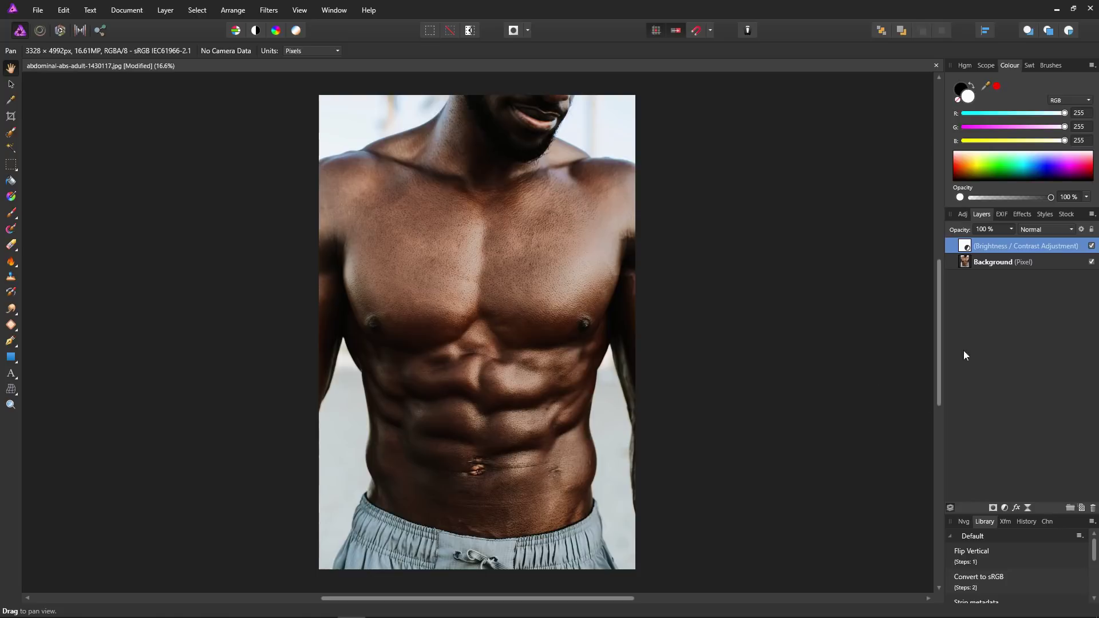
# Step: Rename the adjustment layer to 'Burn'
pyautogui.doubleClick(977, 243)
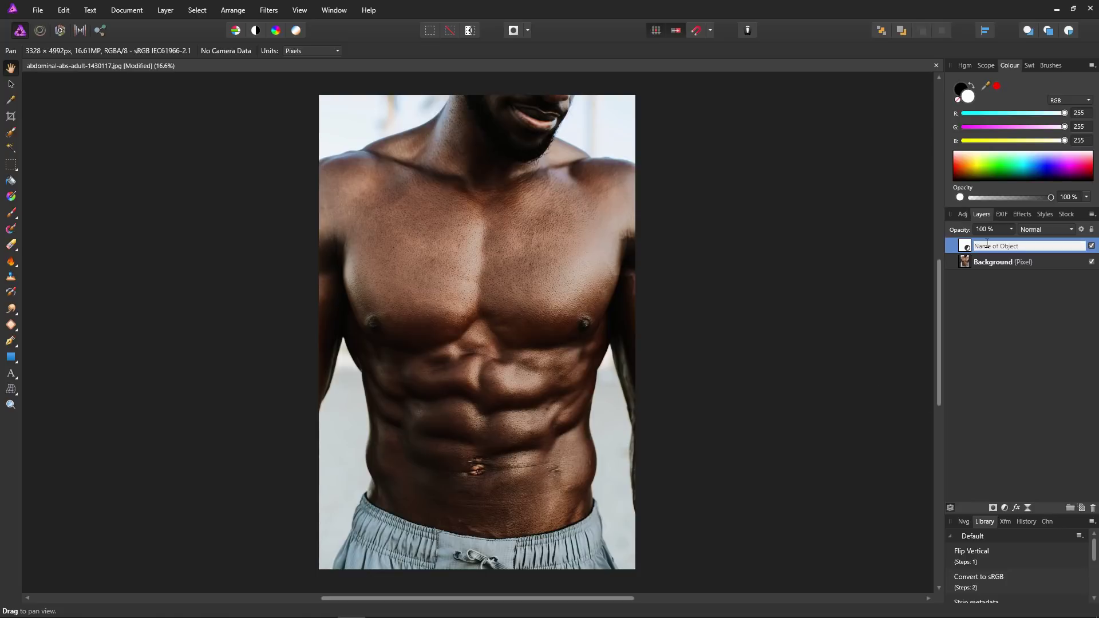
pyautogui.write('Burn')
pyautogui.press('Return')
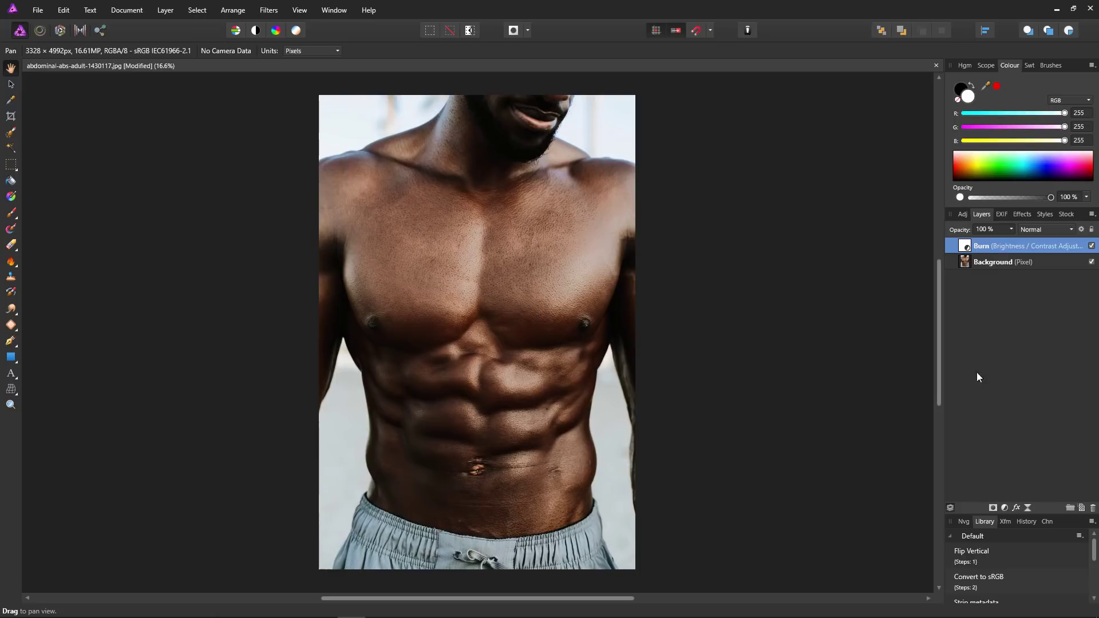
# Step: Add a second Brightness/Contrast adjustment with Brightness at 50%
pyautogui.click(1006, 507)
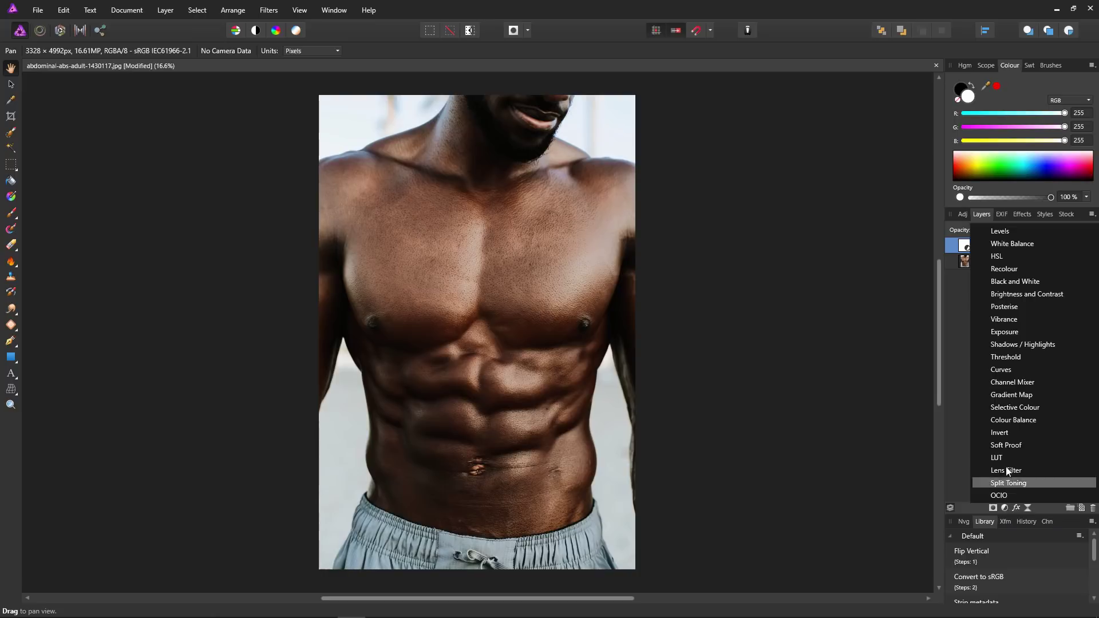
pyautogui.click(1005, 293)
pyautogui.moveTo(779, 509); pyautogui.dragTo(815, 518)
pyautogui.moveTo(831, 517); pyautogui.dragTo(824, 521)
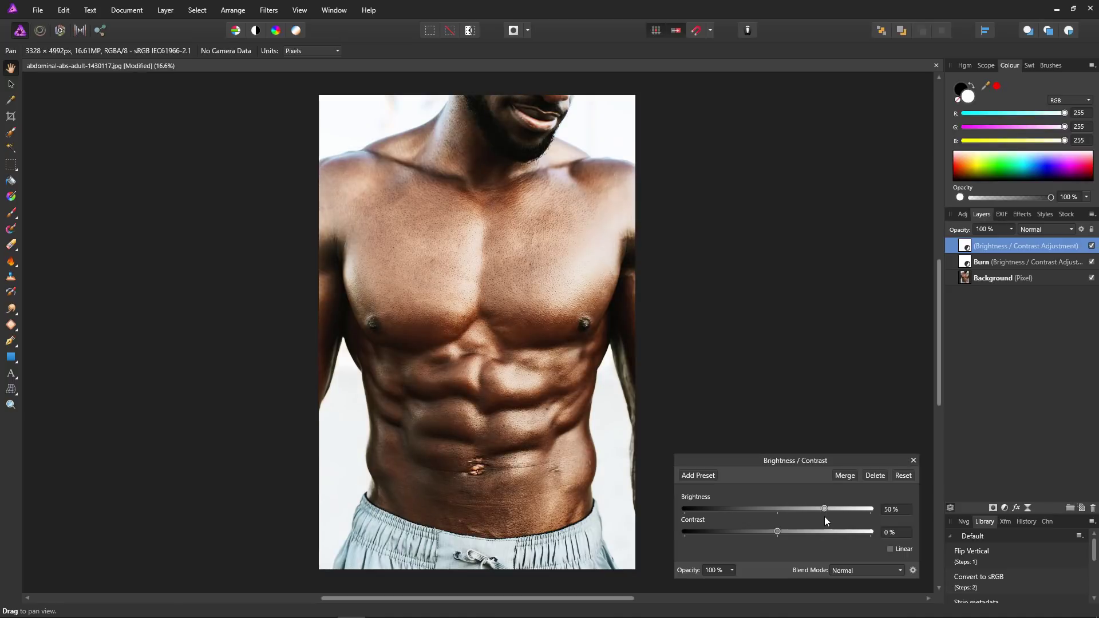
# Step: Restrict the Source Layer Ranges in Blend Options so only highlights are brightened
pyautogui.click(912, 570)
pyautogui.moveTo(603, 175); pyautogui.dragTo(944, 155)
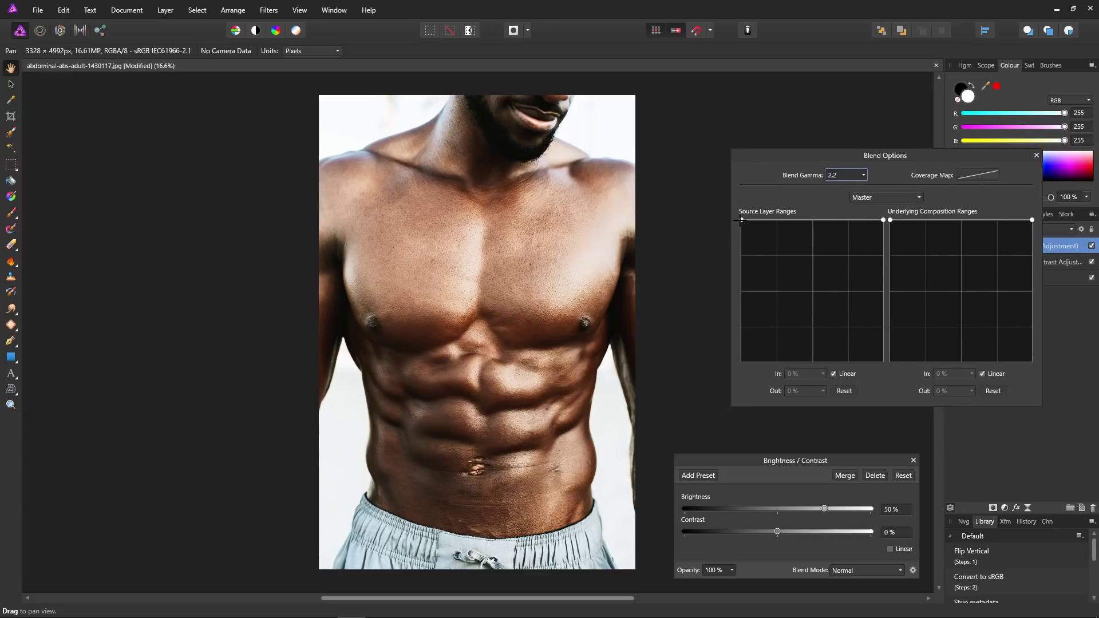
pyautogui.moveTo(741, 220); pyautogui.dragTo(819, 370)
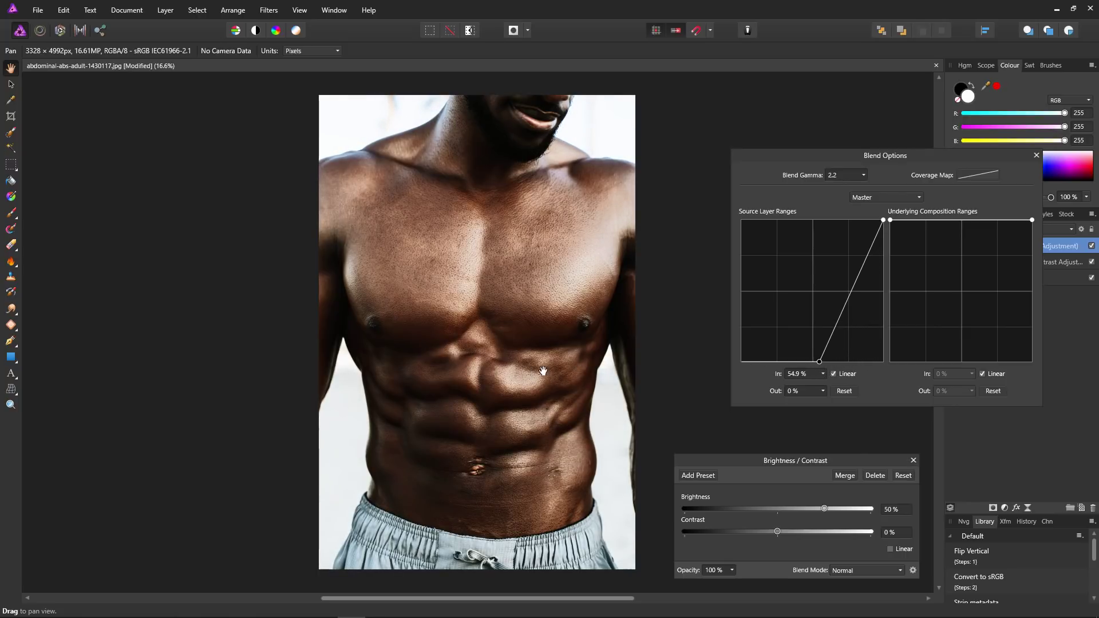
pyautogui.click(886, 224)
pyautogui.moveTo(886, 224); pyautogui.dragTo(863, 221)
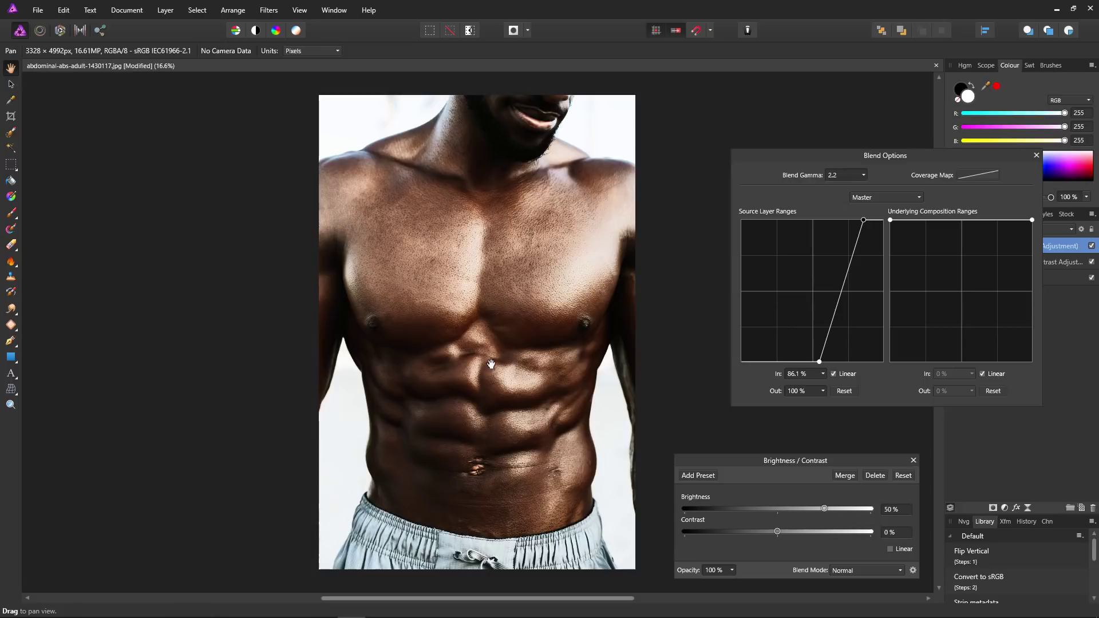
pyautogui.click(1036, 155)
pyautogui.click(913, 461)
# Step: Rename the new adjustment layer to 'Dodge'
pyautogui.doubleClick(993, 246)
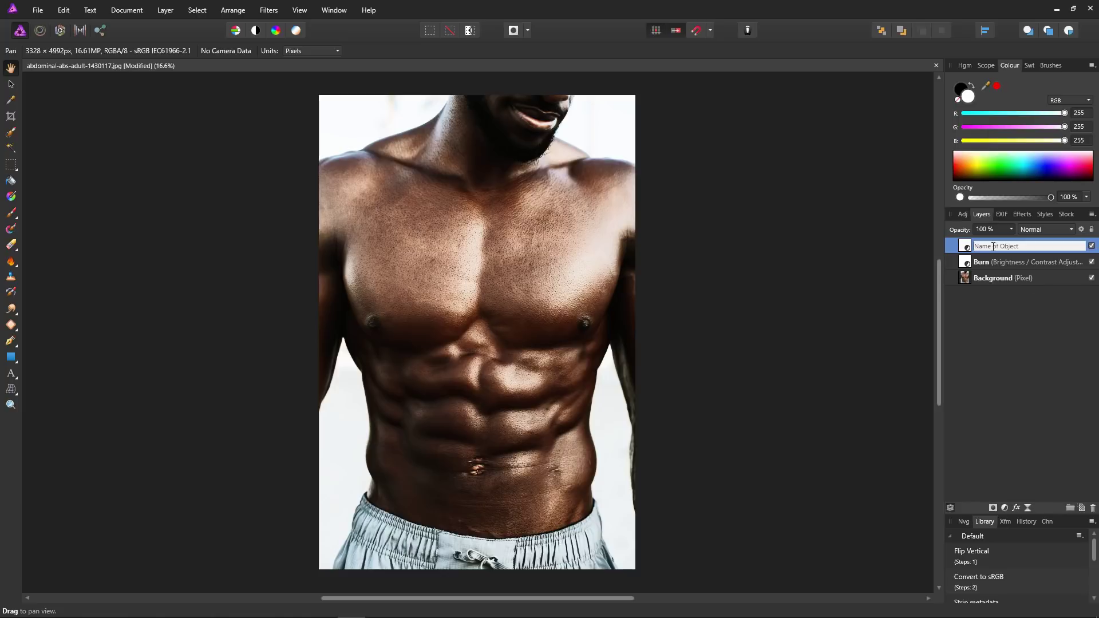
pyautogui.write('Dodge')
pyautogui.press('Return')
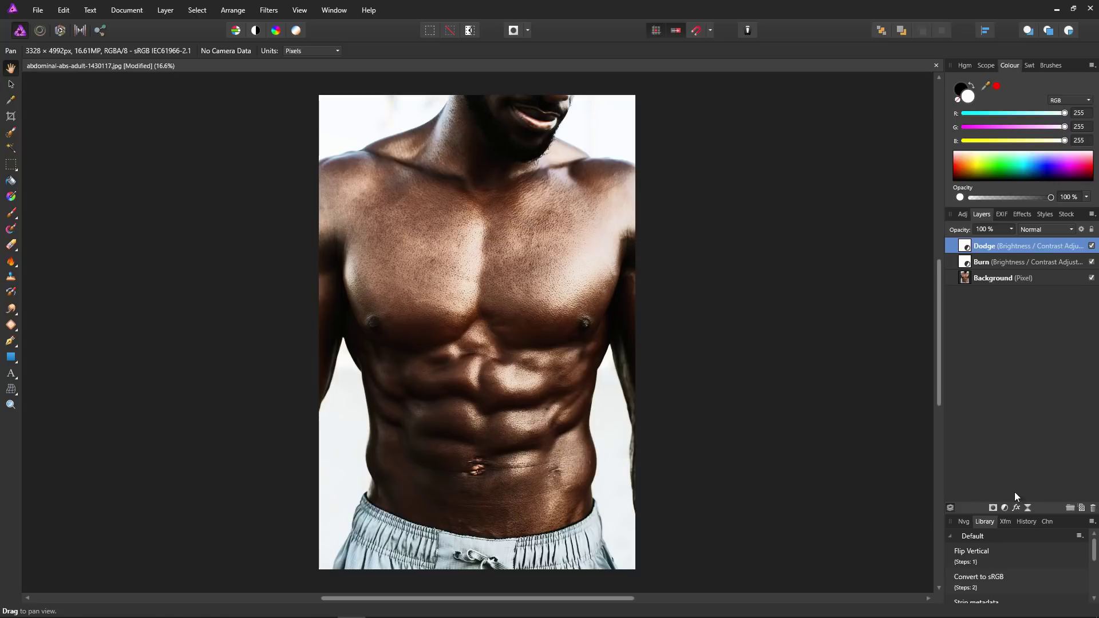
# Step: Add an HSL adjustment with Saturation Shift at −42%
pyautogui.click(1004, 508)
pyautogui.click(1000, 257)
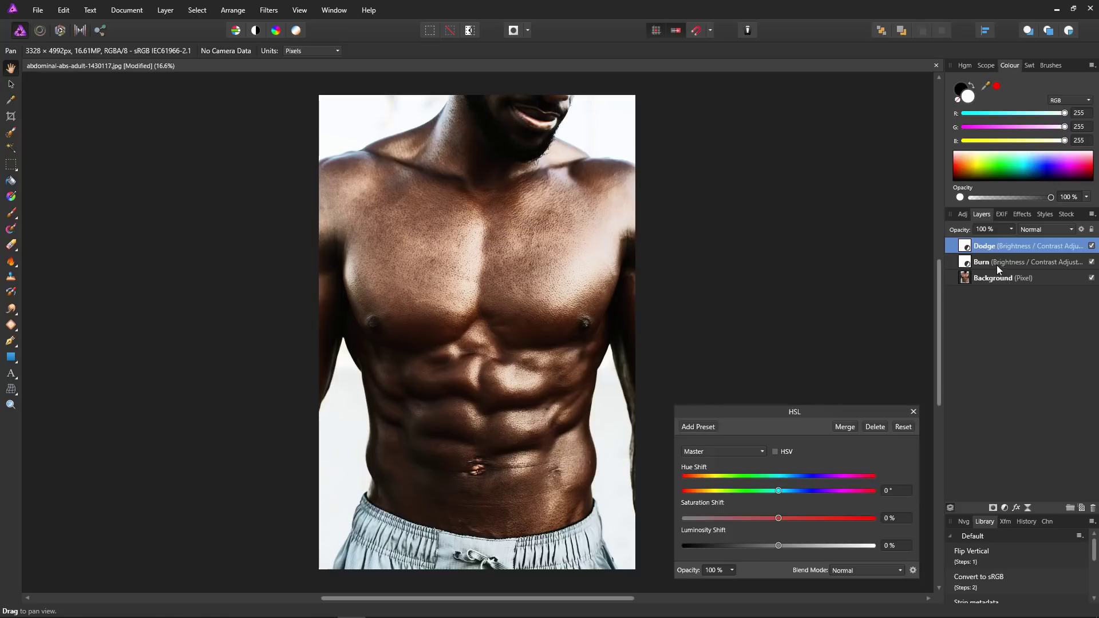
pyautogui.moveTo(778, 519); pyautogui.dragTo(736, 519)
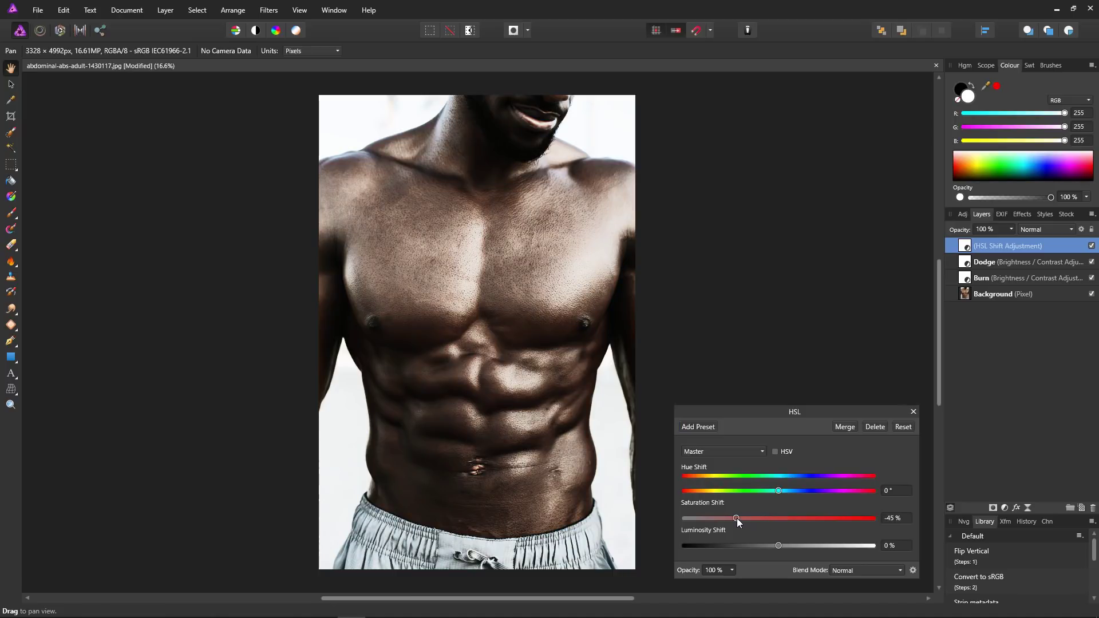
pyautogui.click(912, 411)
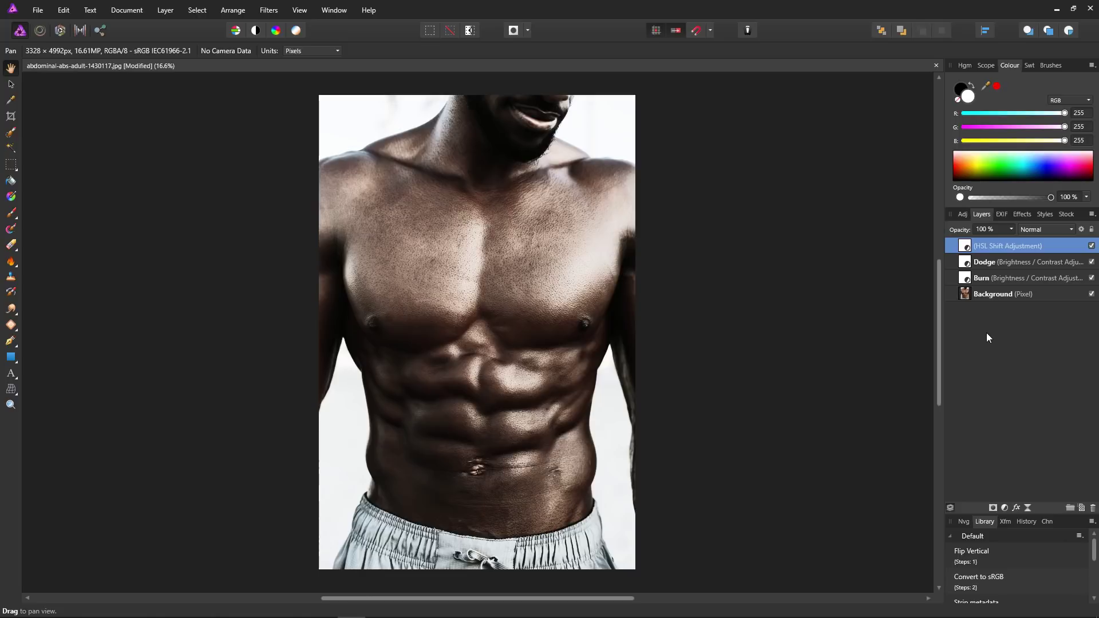
# Step: Add a High Pass live filter in Linear Light blend mode with a 6.9 px radius
pyautogui.click(1026, 506)
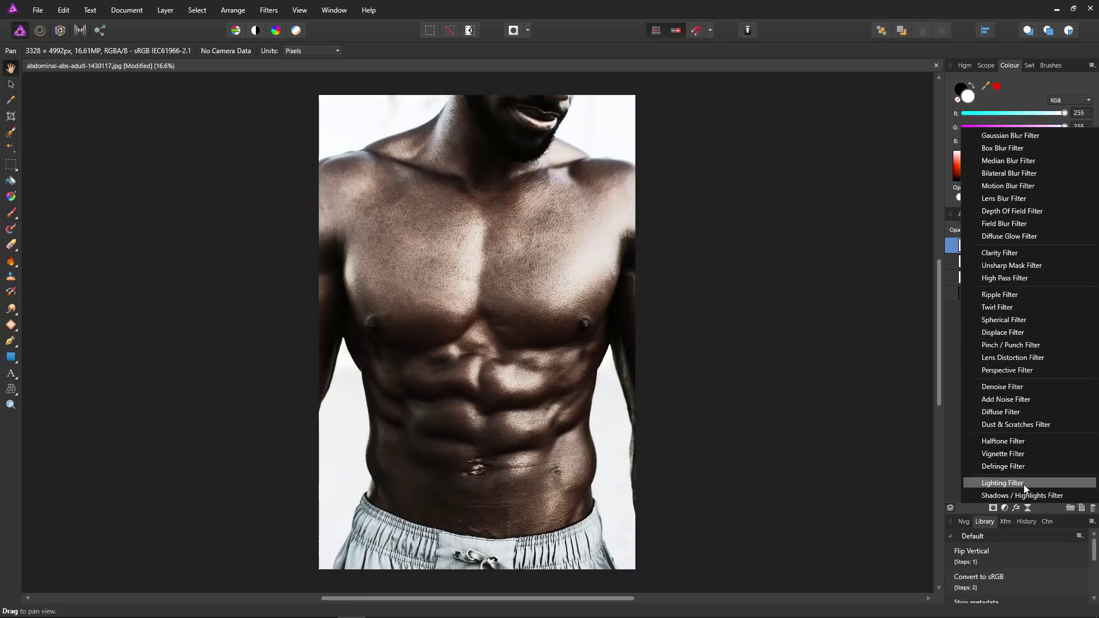
pyautogui.click(1000, 280)
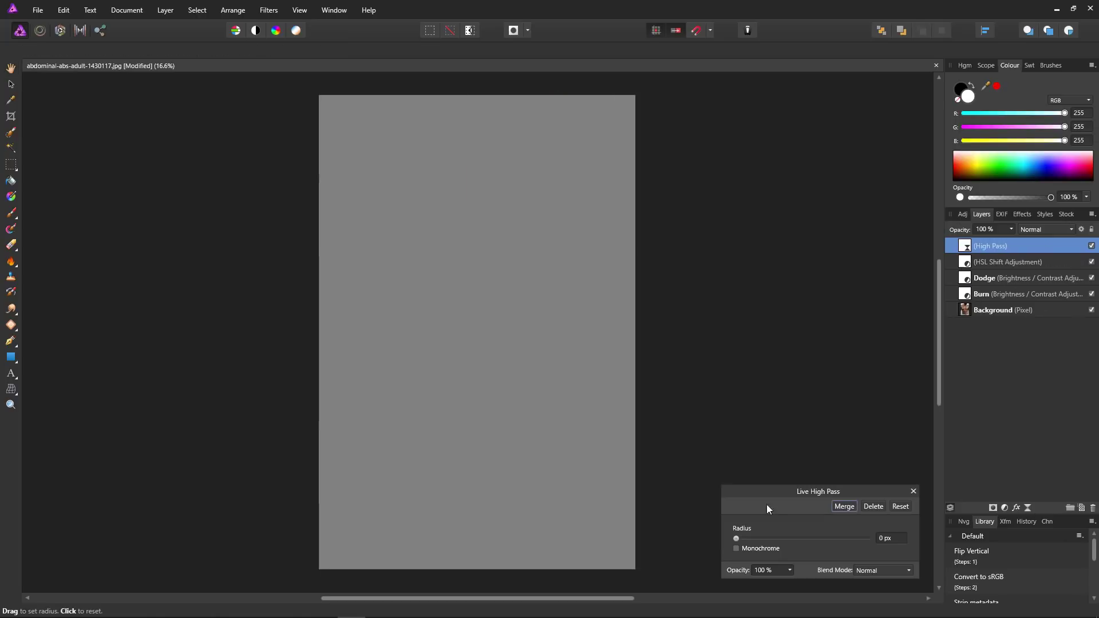
pyautogui.click(1059, 229)
pyautogui.click(1042, 438)
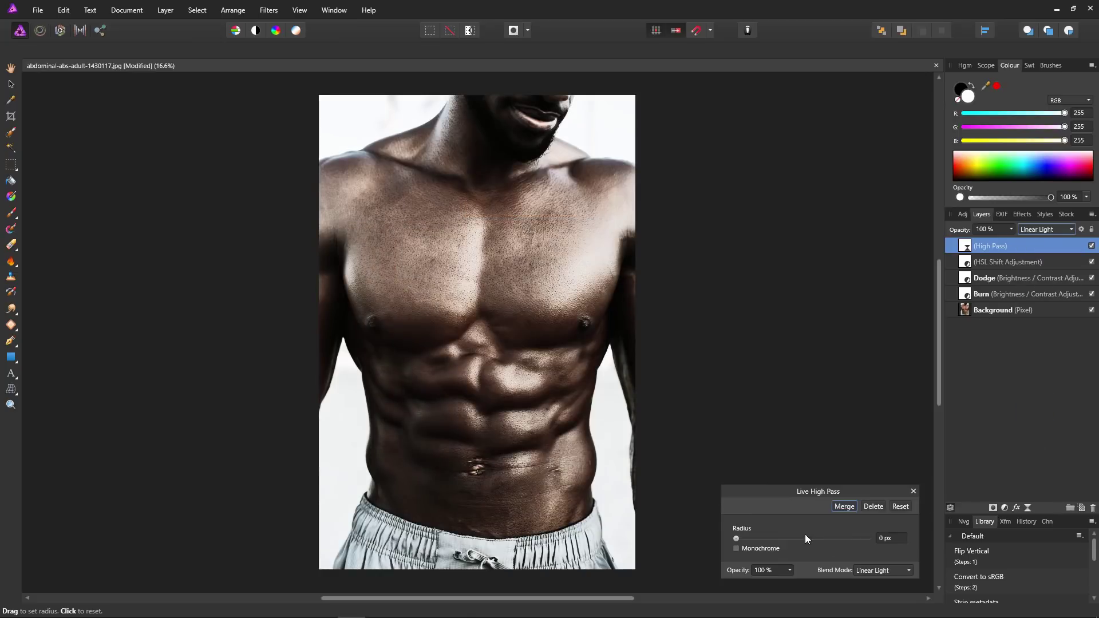
pyautogui.moveTo(736, 539); pyautogui.dragTo(743, 539)
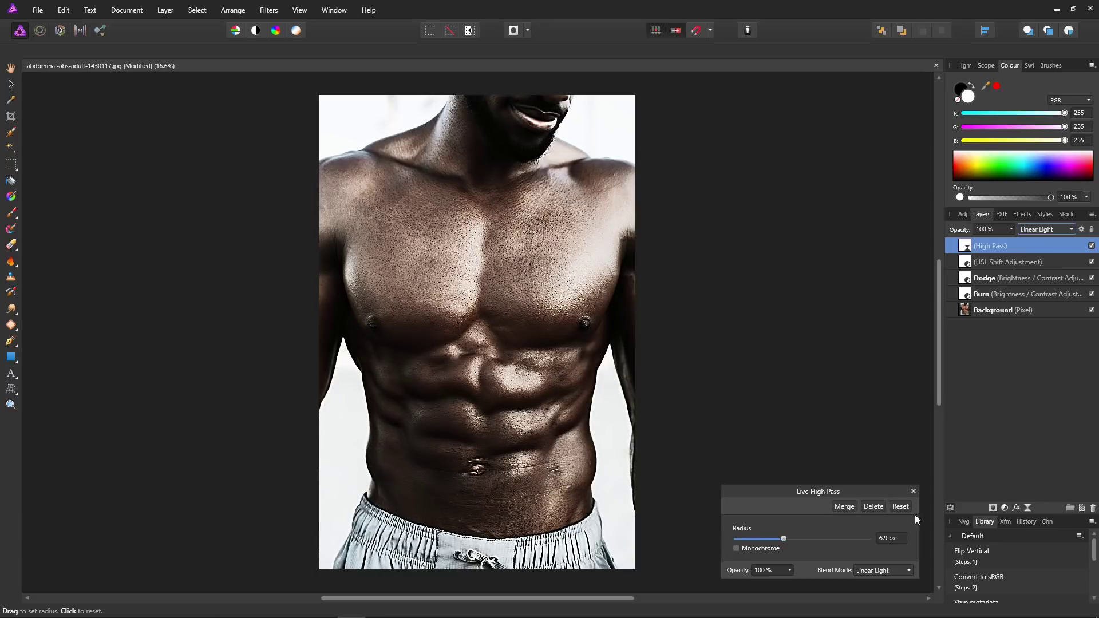
pyautogui.click(914, 494)
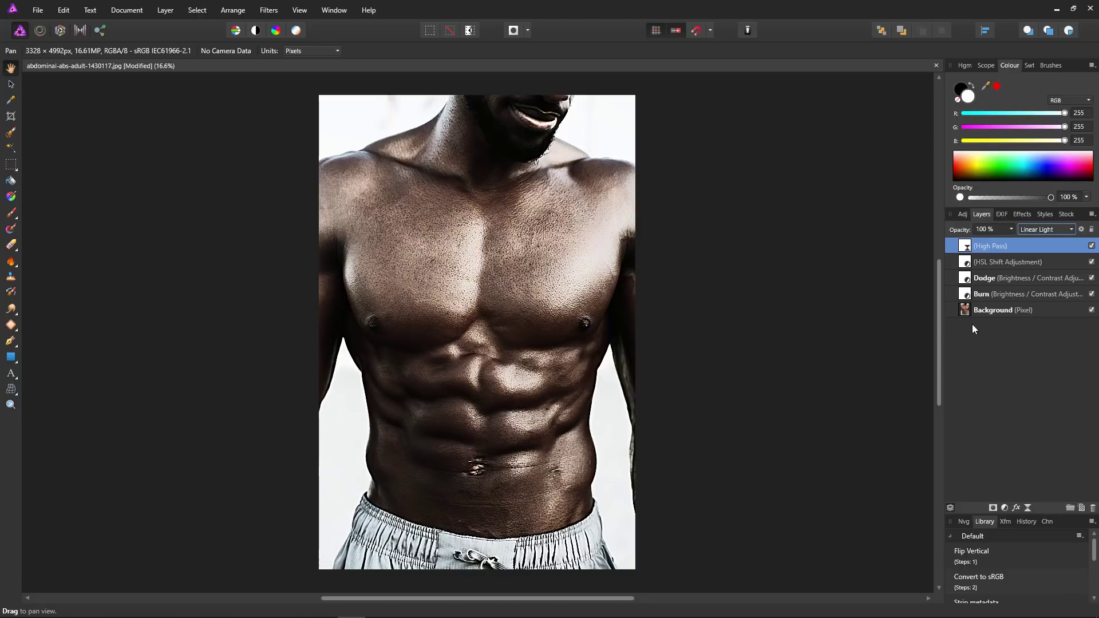
pyautogui.keyDown('shift'); pyautogui.click(989, 295); pyautogui.keyUp('shift')
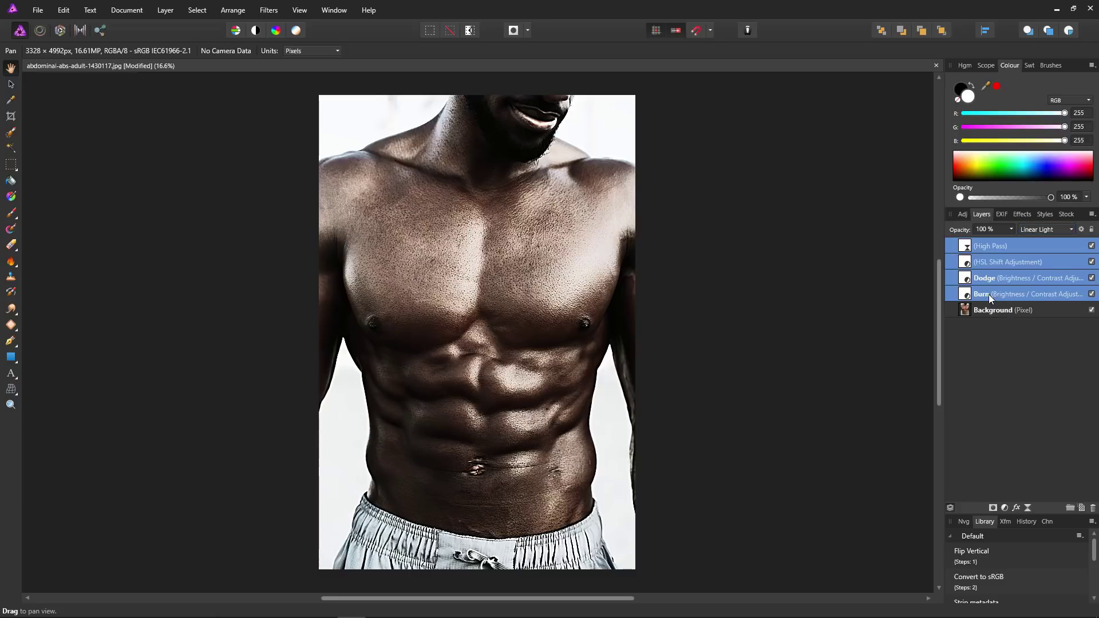
pyautogui.click(1091, 246)
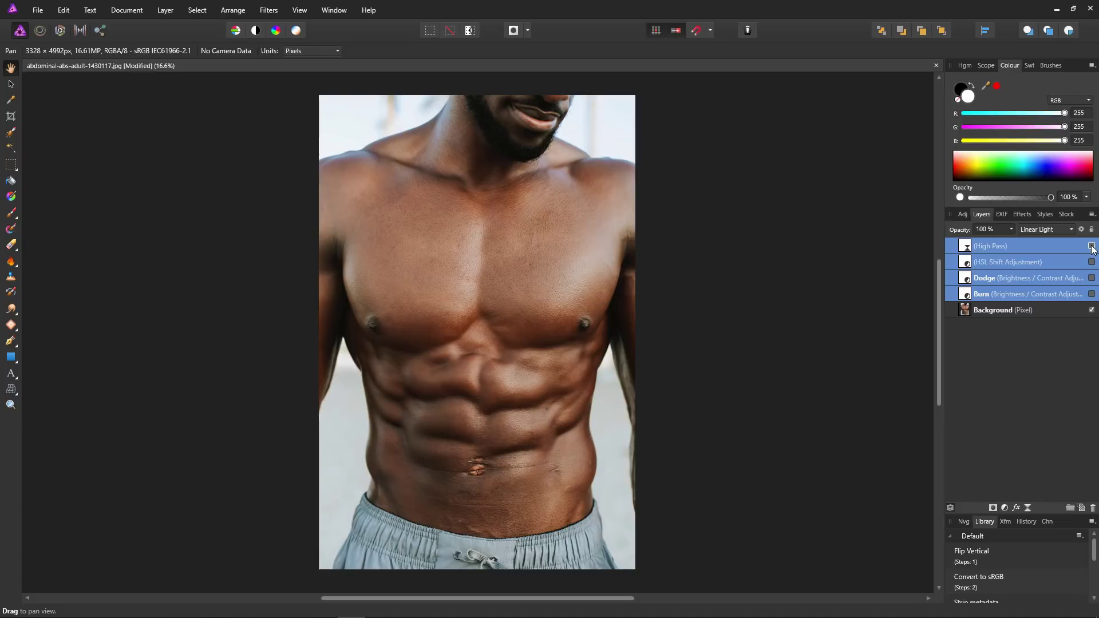
pyautogui.click(1091, 246)
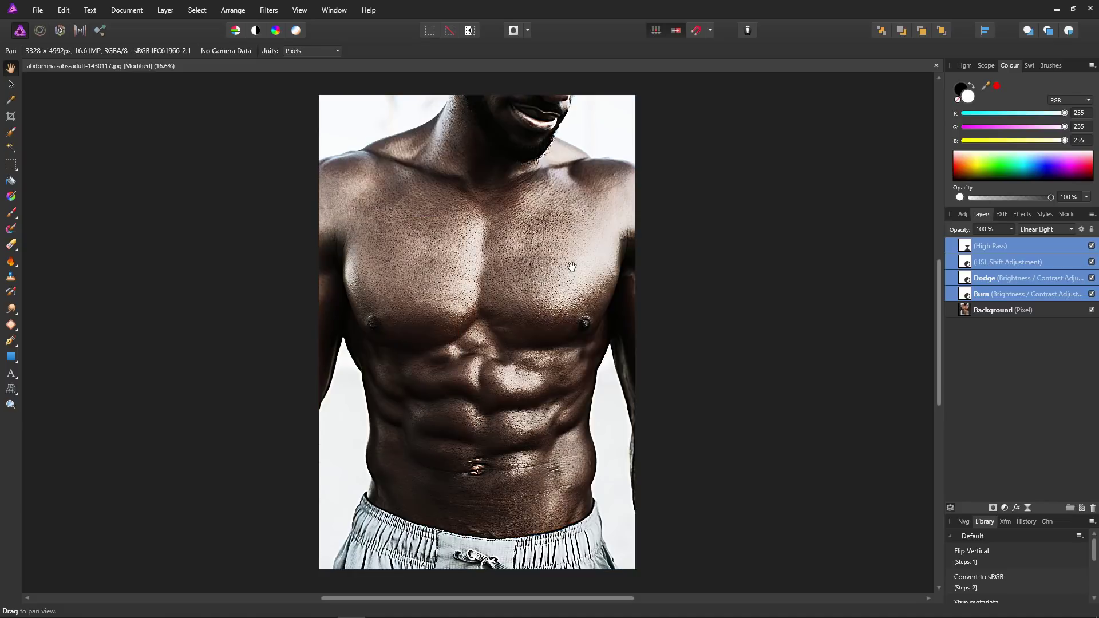